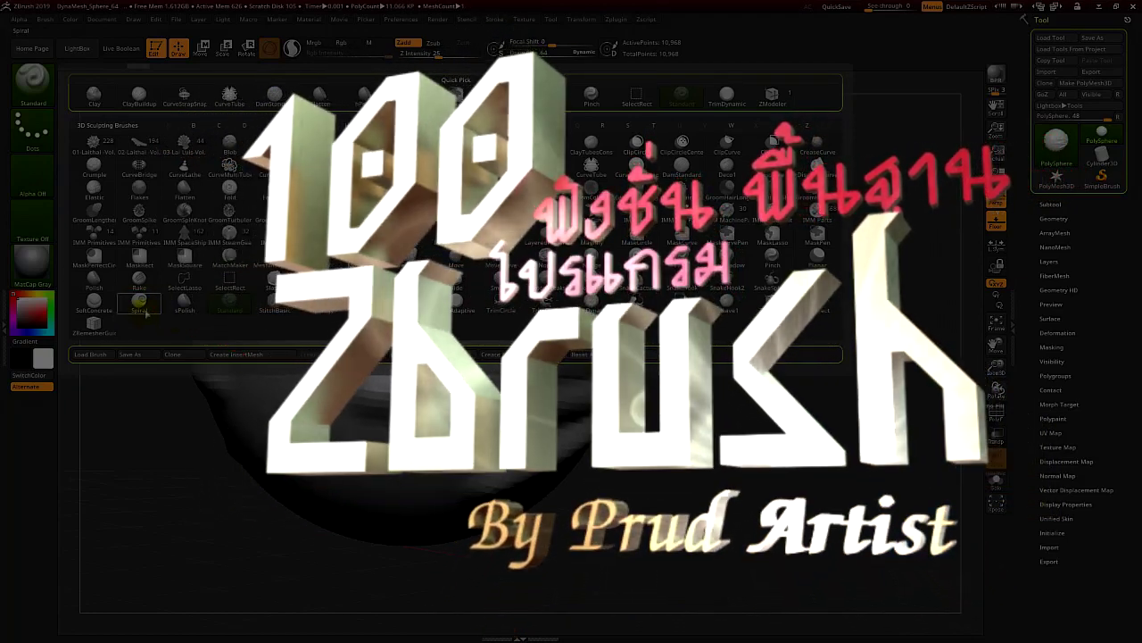
Pick a brush from the Brush palette to close it, leaving the plain PolySphere on the canvas
left_click(140, 303)
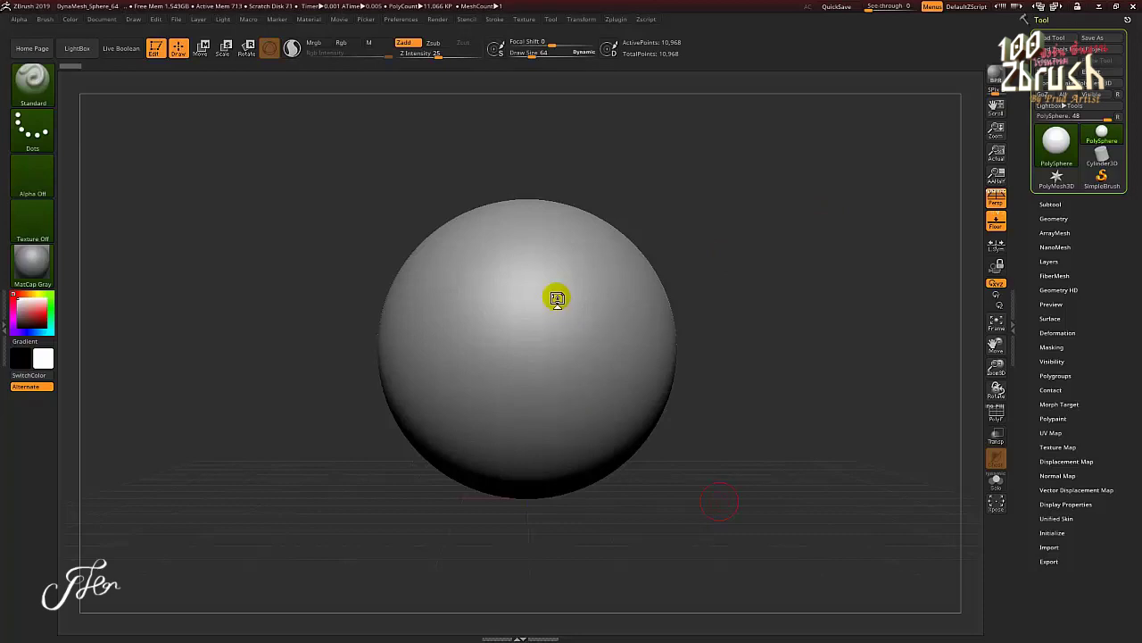
Sculpt raised looping ridges on the front and side of the sphere with the Standard brush
mouse_move(473, 301)
left_mouse_down()
mouse_move(565, 272)
mouse_move(448, 375)
mouse_move(543, 408)
mouse_move(576, 390)
mouse_move(585, 336)
left_mouse_up()
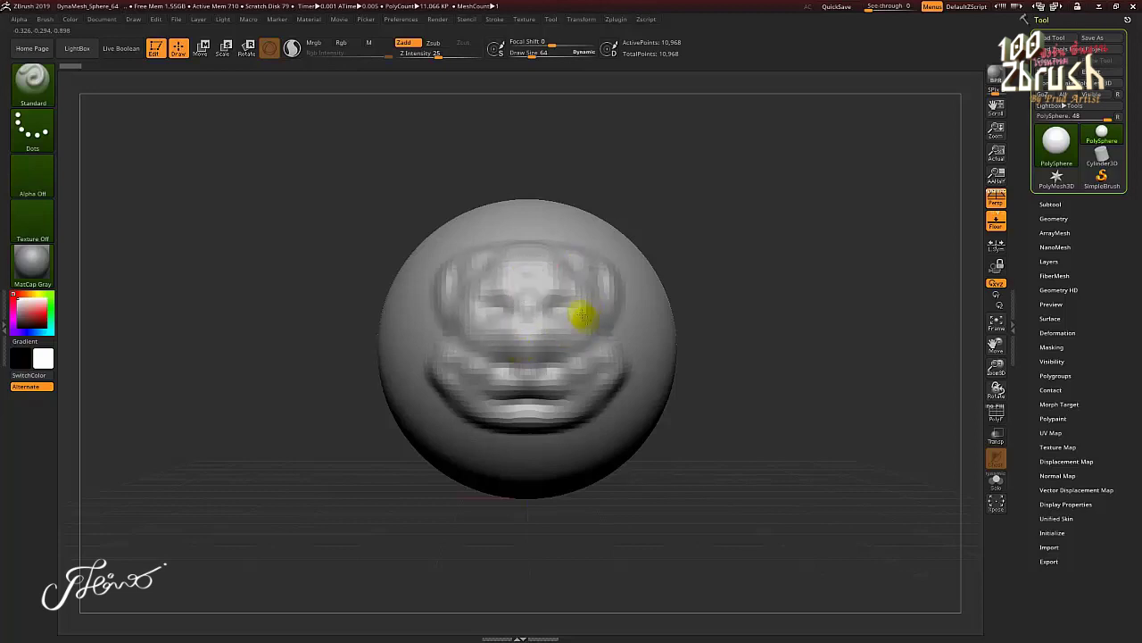
left_click_drag(748, 319, 697, 323)
mouse_move(616, 295)
left_mouse_down()
mouse_move(637, 241)
mouse_move(651, 388)
mouse_move(608, 429)
mouse_move(643, 267)
mouse_move(670, 247)
mouse_move(611, 344)
left_mouse_up()
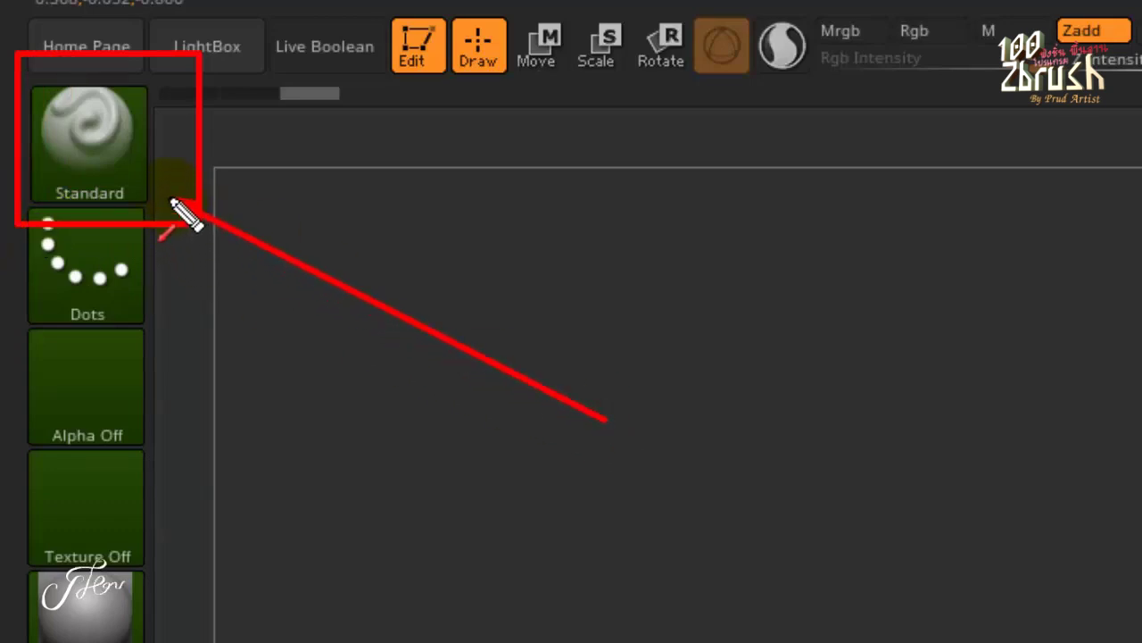
left_click(165, 193)
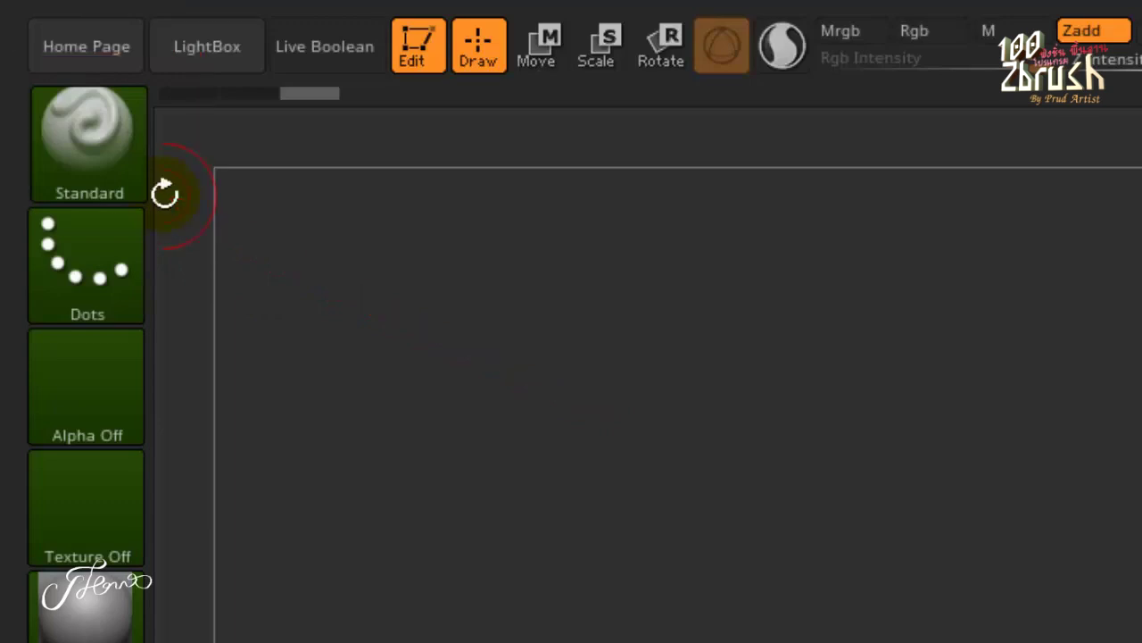
left_click(110, 174)
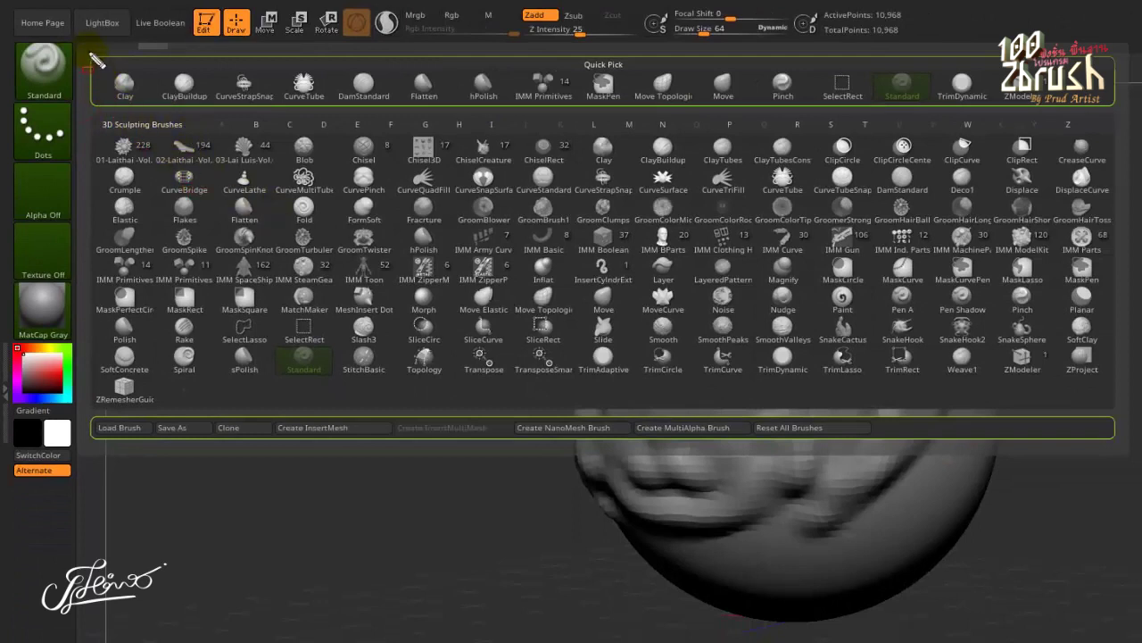
mouse_move(77, 47)
left_mouse_down()
mouse_move(657, 215)
mouse_move(1123, 439)
mouse_move(1126, 419)
left_mouse_up()
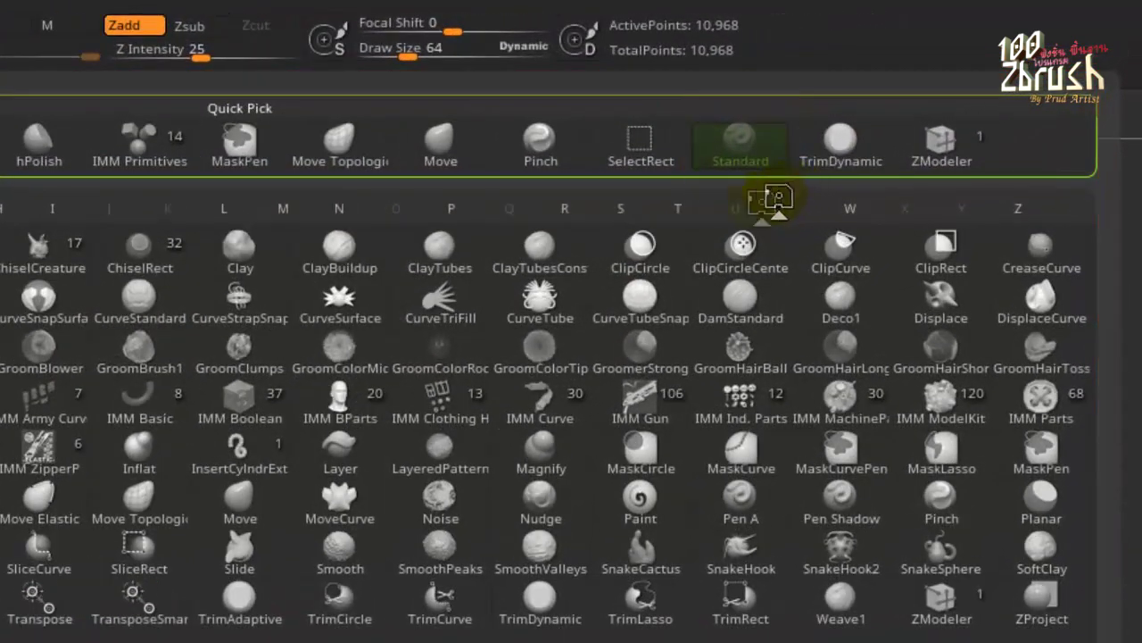
left_click(792, 192)
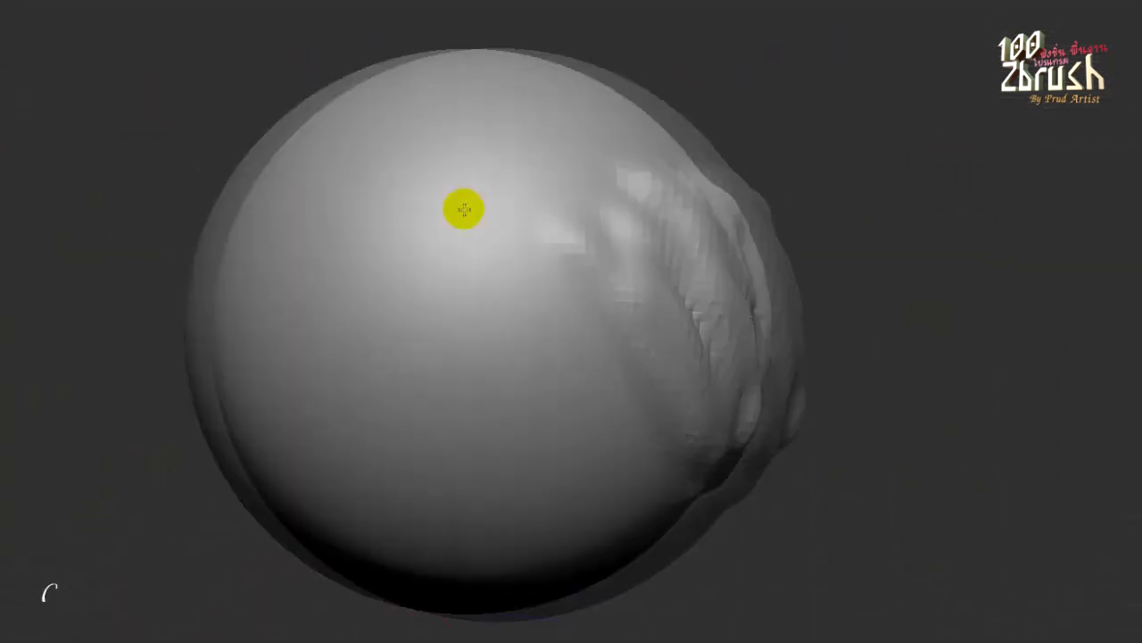
Sculpt a diagonal ridge across the sphere's right side, then bring up the brush palette
mouse_move(572, 122)
left_mouse_down()
mouse_move(373, 222)
mouse_move(658, 331)
mouse_move(651, 407)
mouse_move(544, 166)
mouse_move(496, 241)
left_mouse_up()
left_click_drag(107, 179, 170, 153)
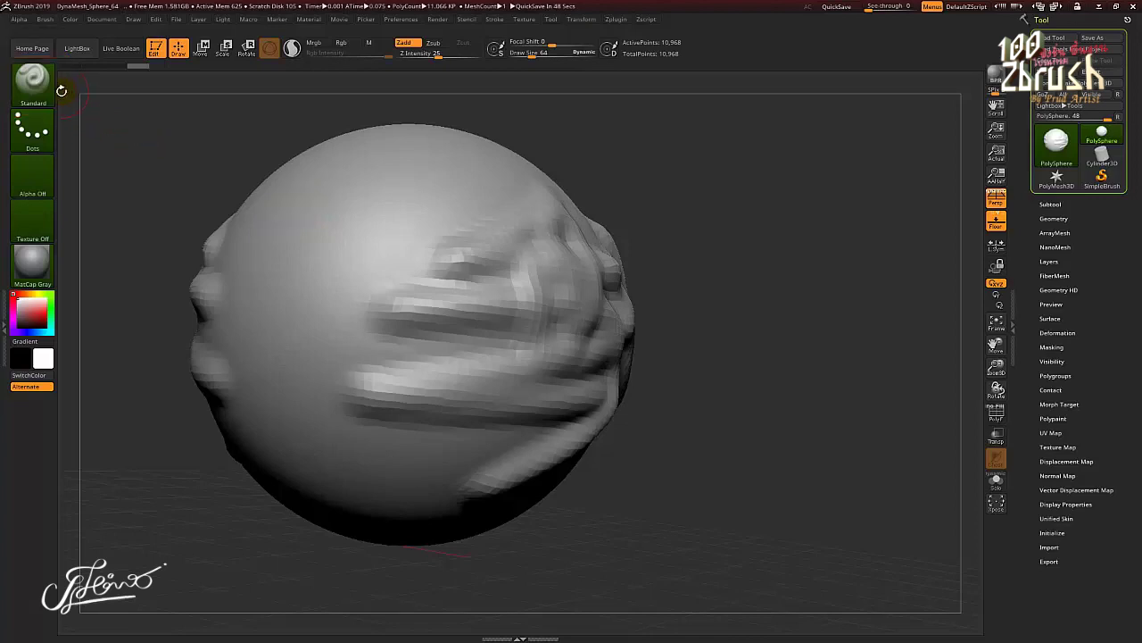
left_click(34, 82)
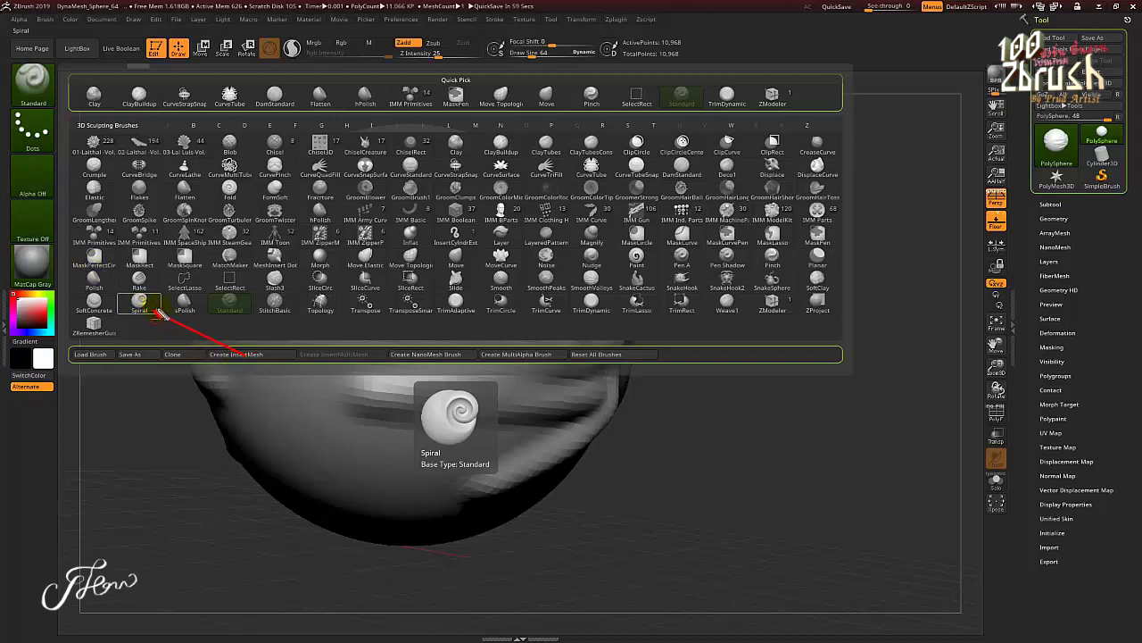
Choose the Spiral brush from the 3D Sculpting Brushes list
left_click_drag(115, 288, 171, 323)
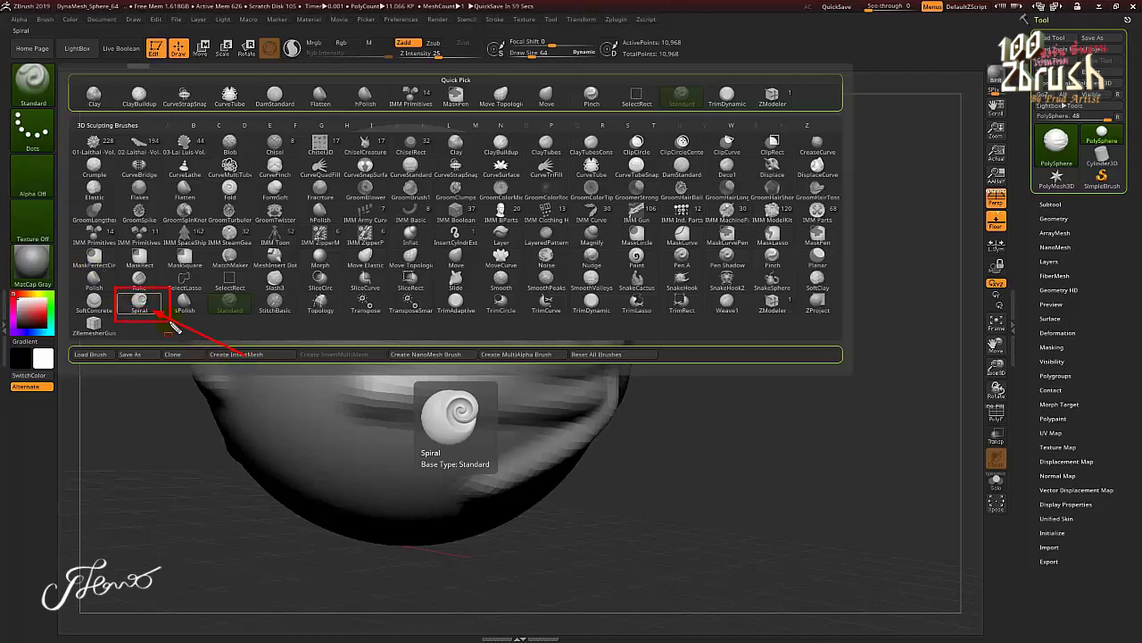
left_click(139, 300)
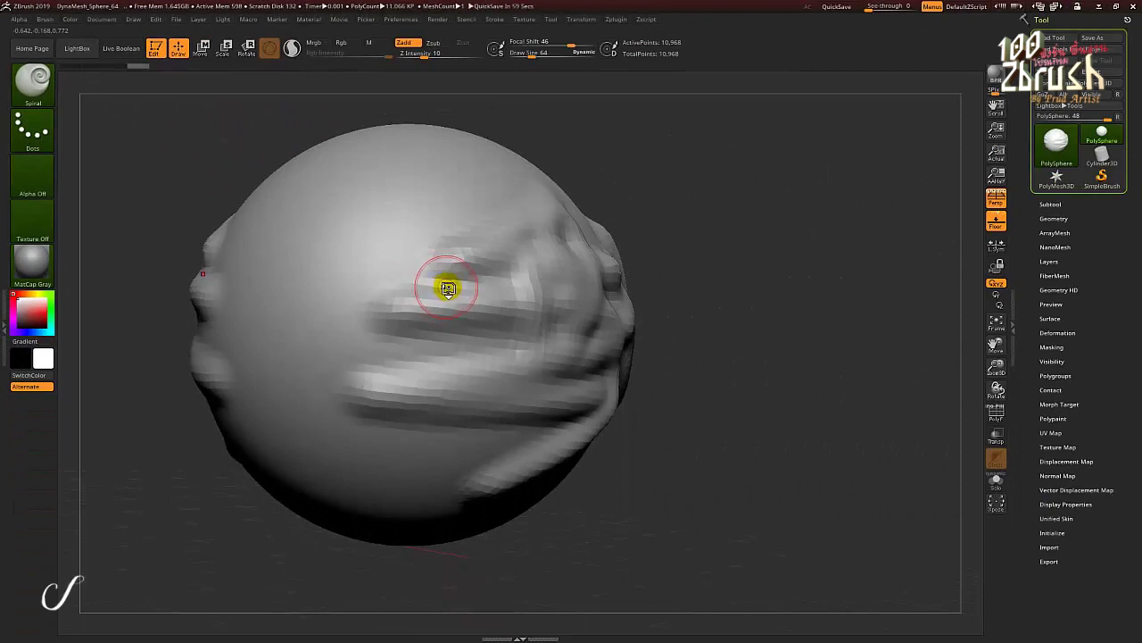
Set Draw Size to 102 and twist spiral ridges across the upper right and brow
key("space")
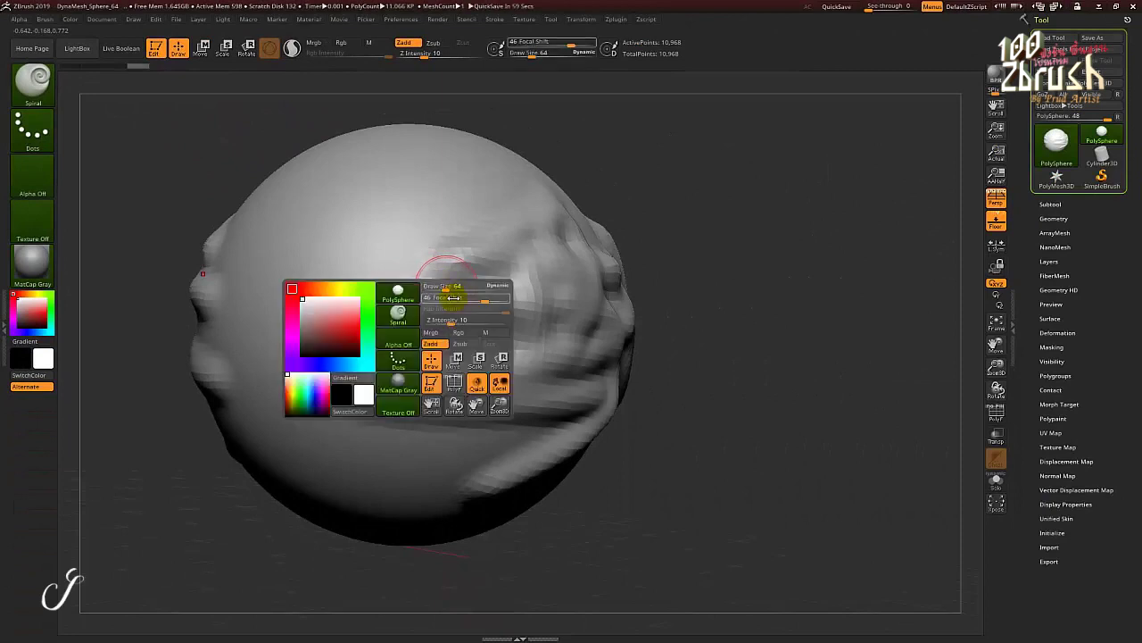
left_click_drag(445, 289, 458, 286)
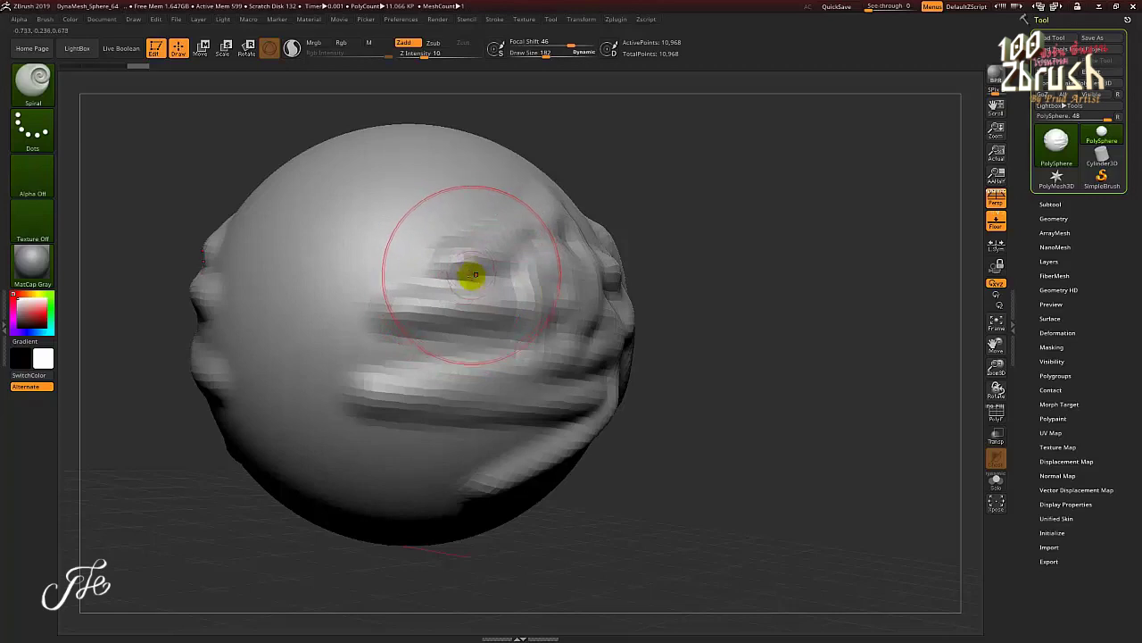
mouse_move(476, 291)
left_mouse_down()
mouse_move(554, 298)
mouse_move(523, 324)
left_mouse_up()
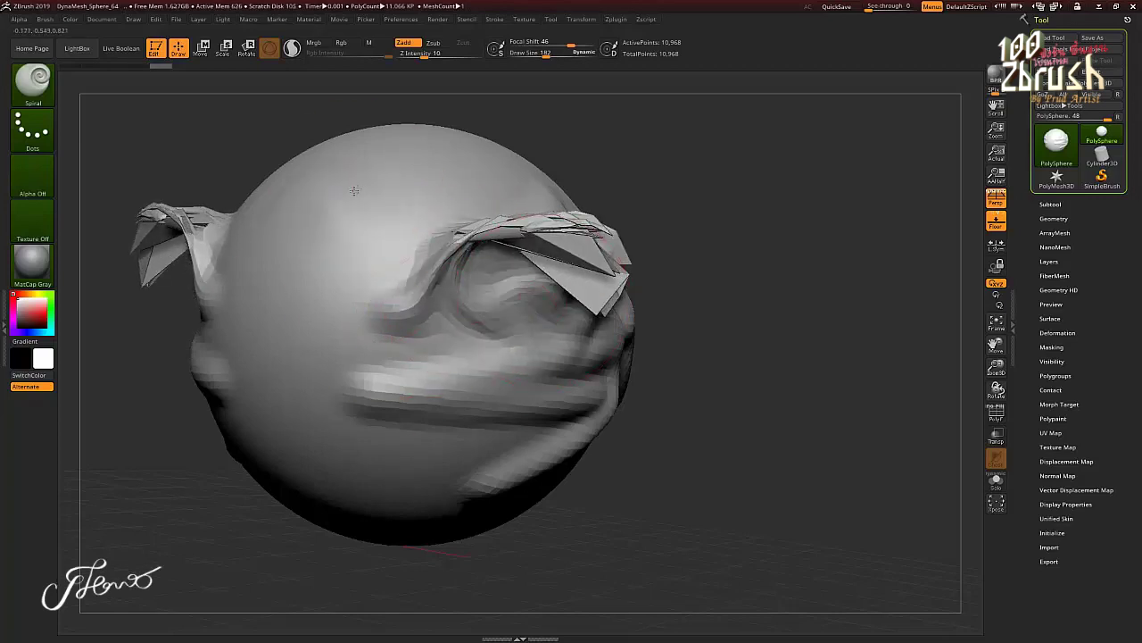
left_click_drag(370, 174, 395, 191)
left_click_drag(668, 383, 768, 382)
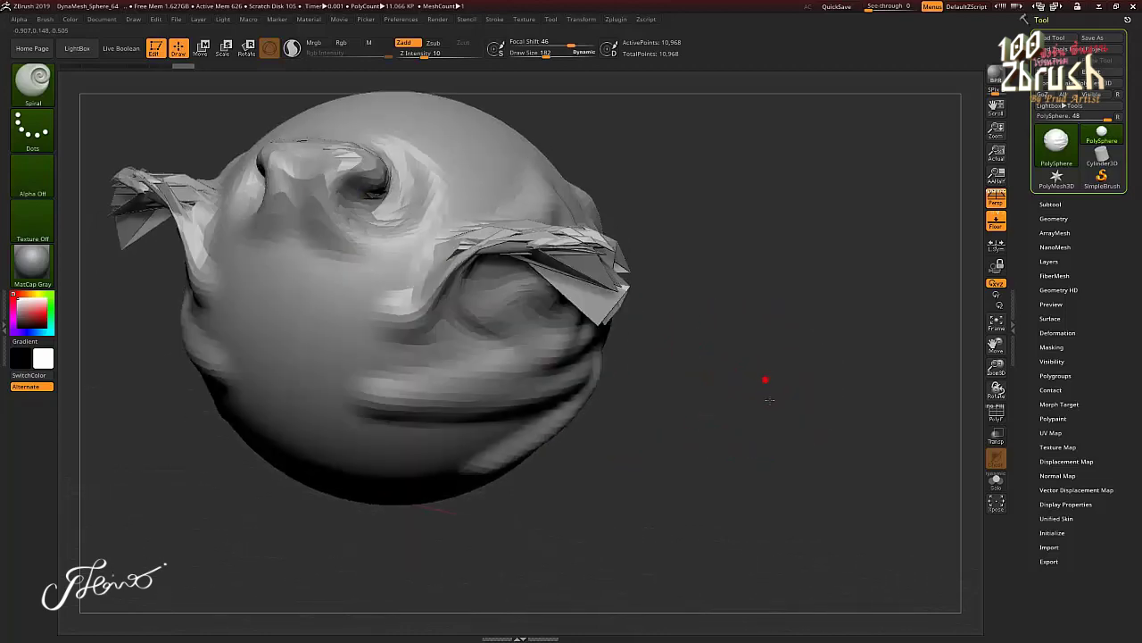
Add mirrored spiral swirls over the cheek and near the lower dent
left_click_drag(337, 318, 345, 332)
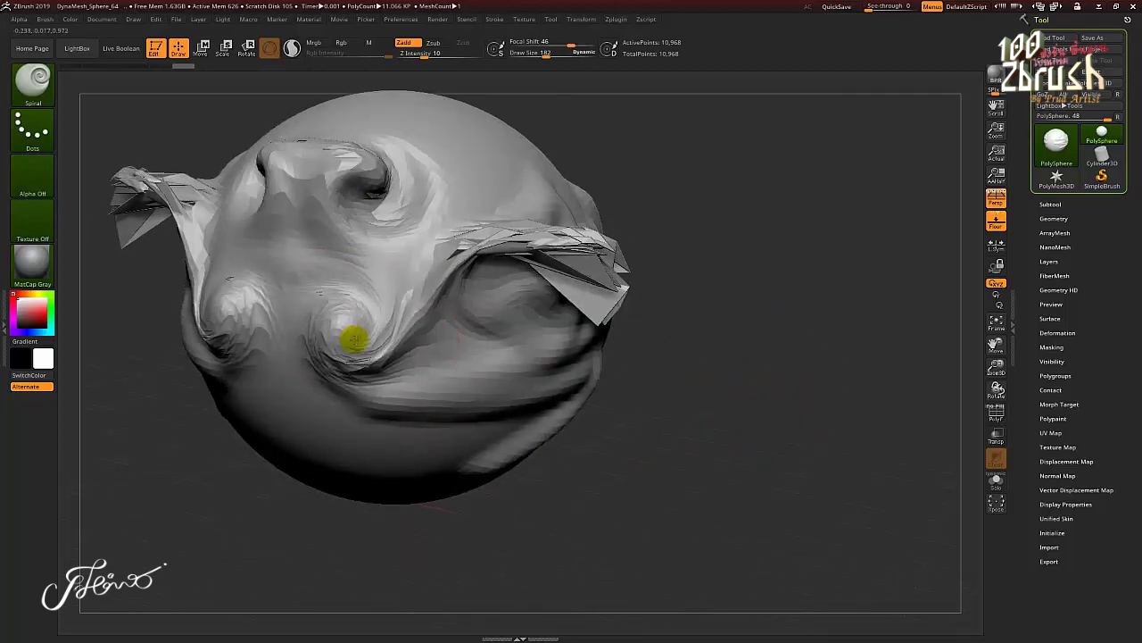
left_click_drag(447, 434, 485, 402)
mouse_move(624, 406)
left_mouse_down()
mouse_move(654, 423)
mouse_move(629, 416)
mouse_move(658, 390)
mouse_move(625, 416)
left_mouse_up()
left_click_drag(332, 389, 400, 403)
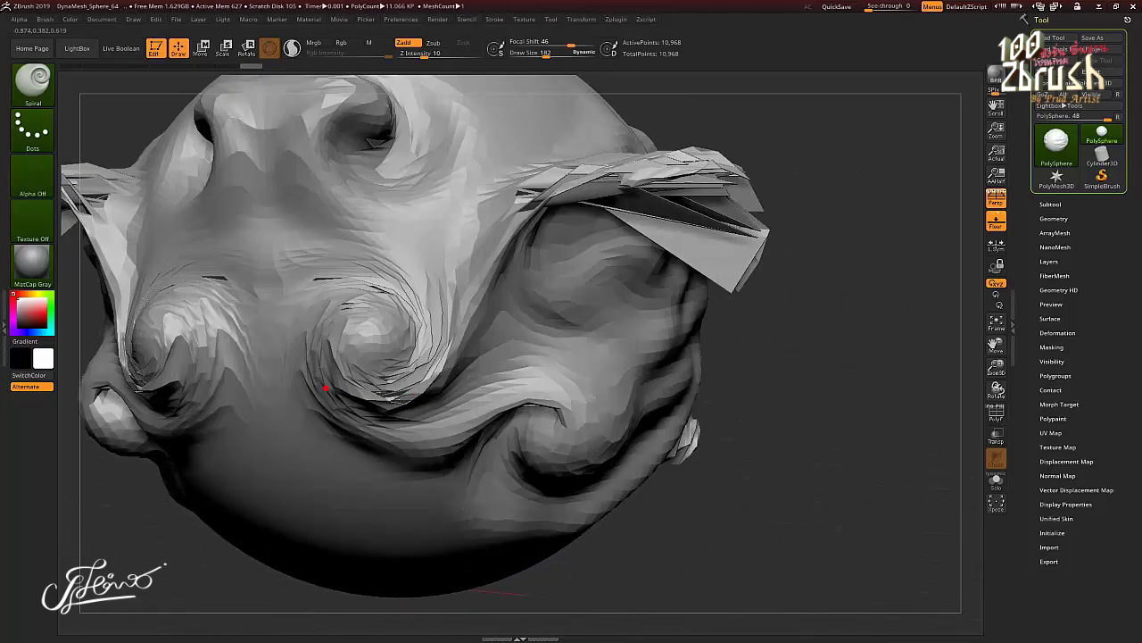
left_click(565, 369)
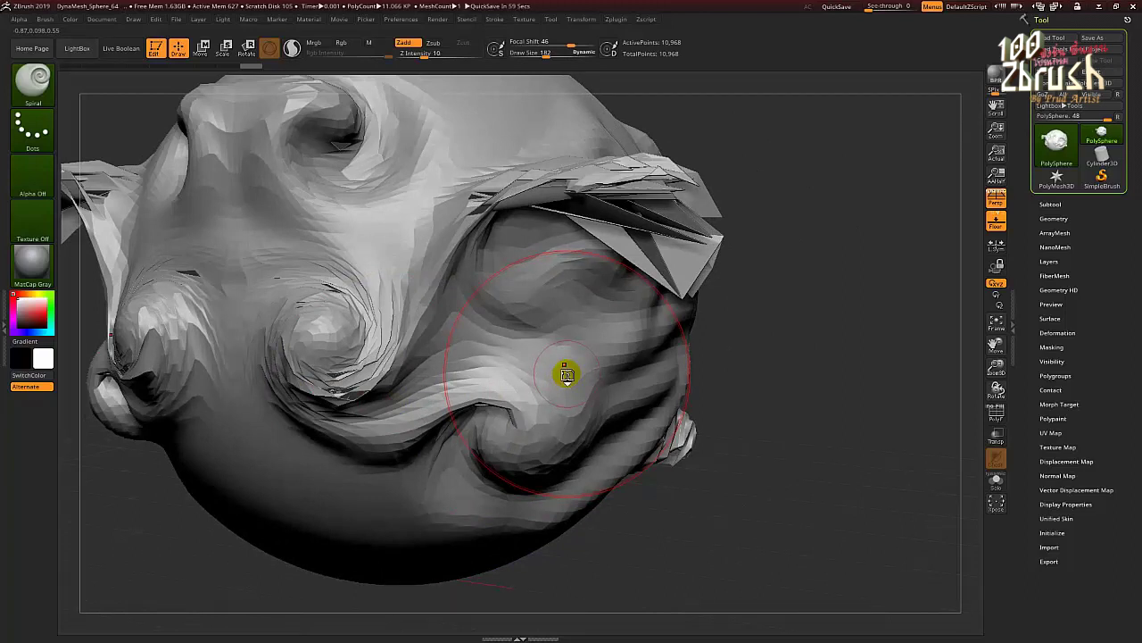
left_click(723, 195)
mouse_move(773, 129)
left_mouse_down()
mouse_move(484, 288)
mouse_move(436, 332)
left_mouse_up()
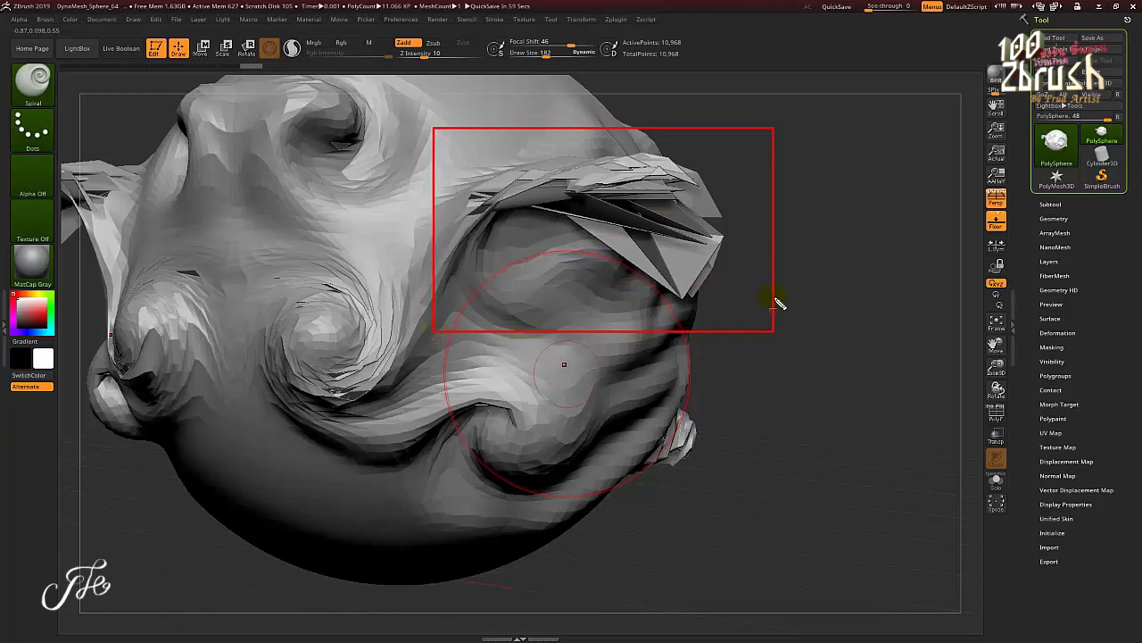
Expand the Tool > Geometry settings for the swirled sphere
key("Escape")
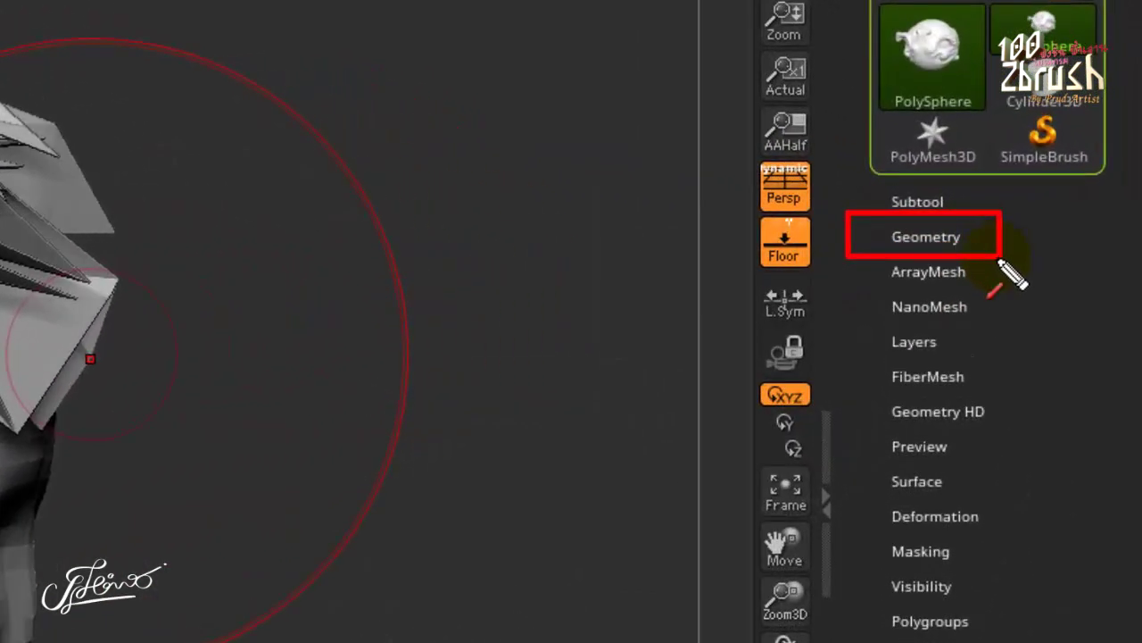
left_click_drag(510, 361, 853, 255)
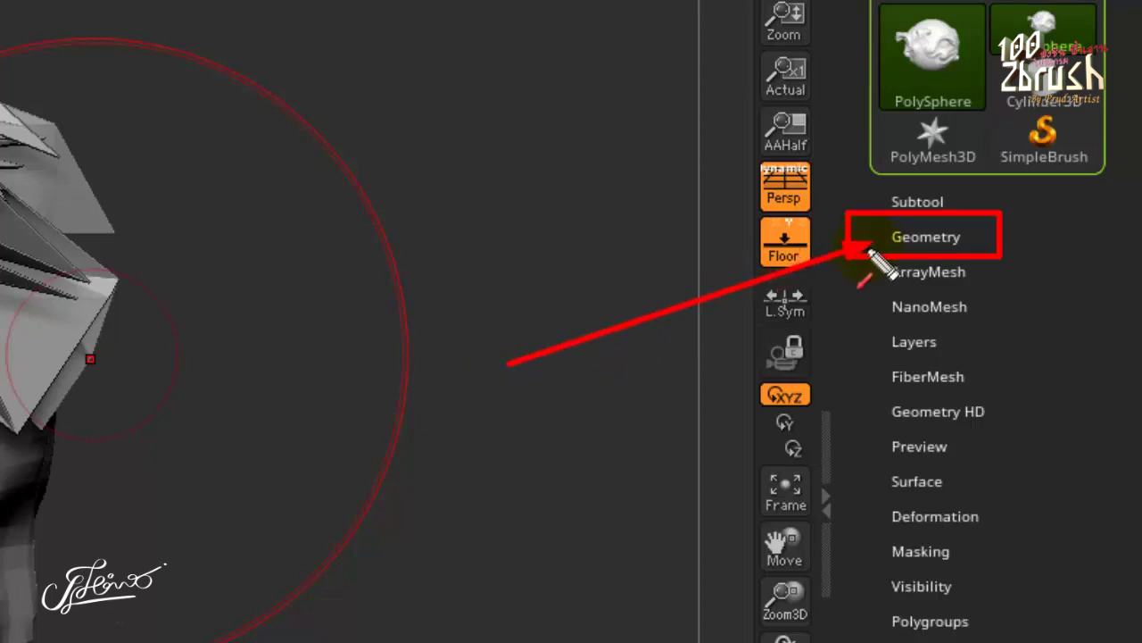
key("Escape")
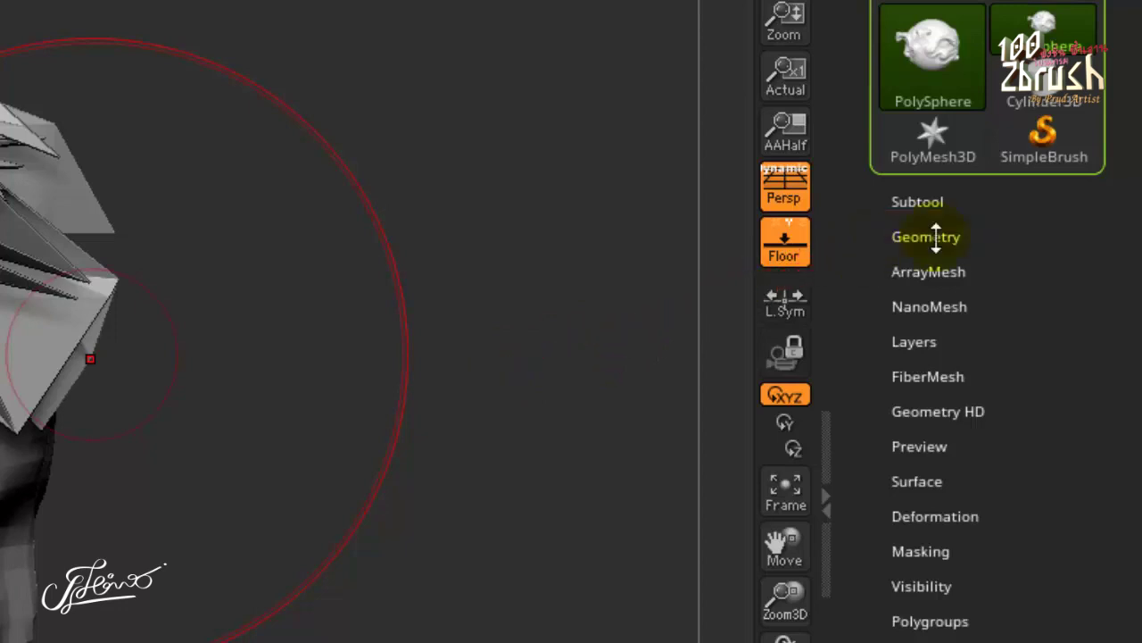
left_click(936, 236)
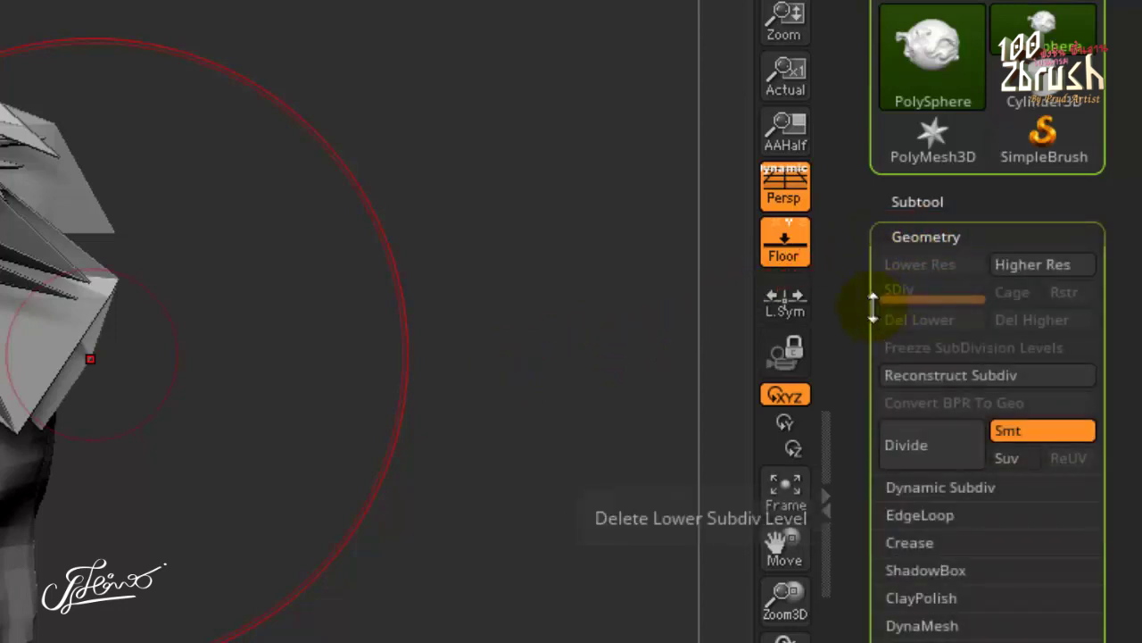
key("ctrl+2")
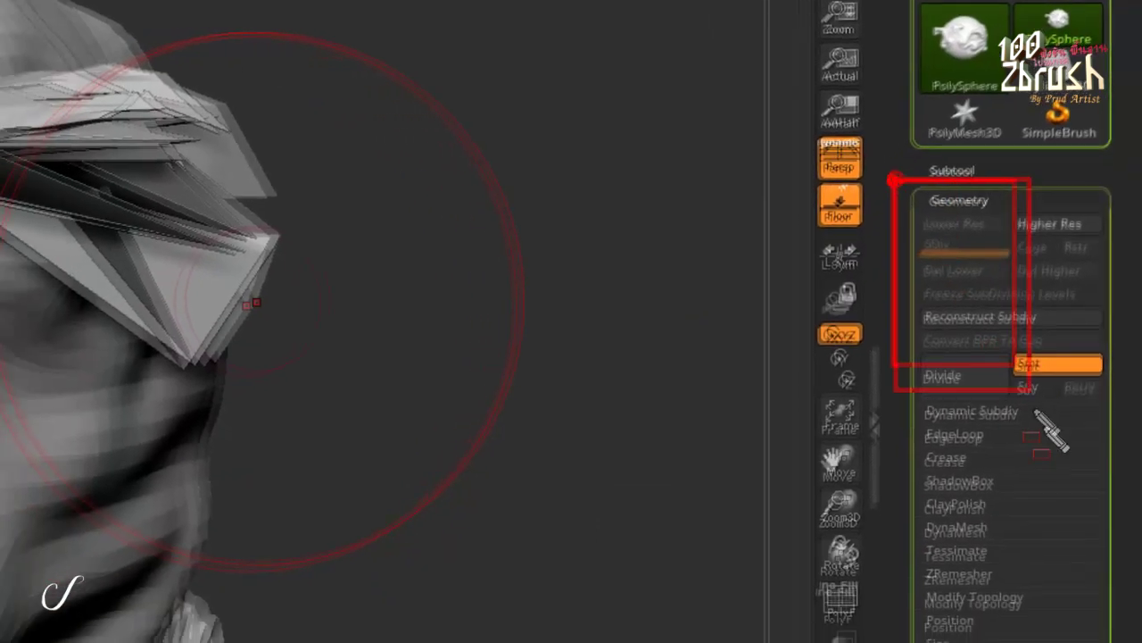
left_click_drag(1051, 433, 1133, 585)
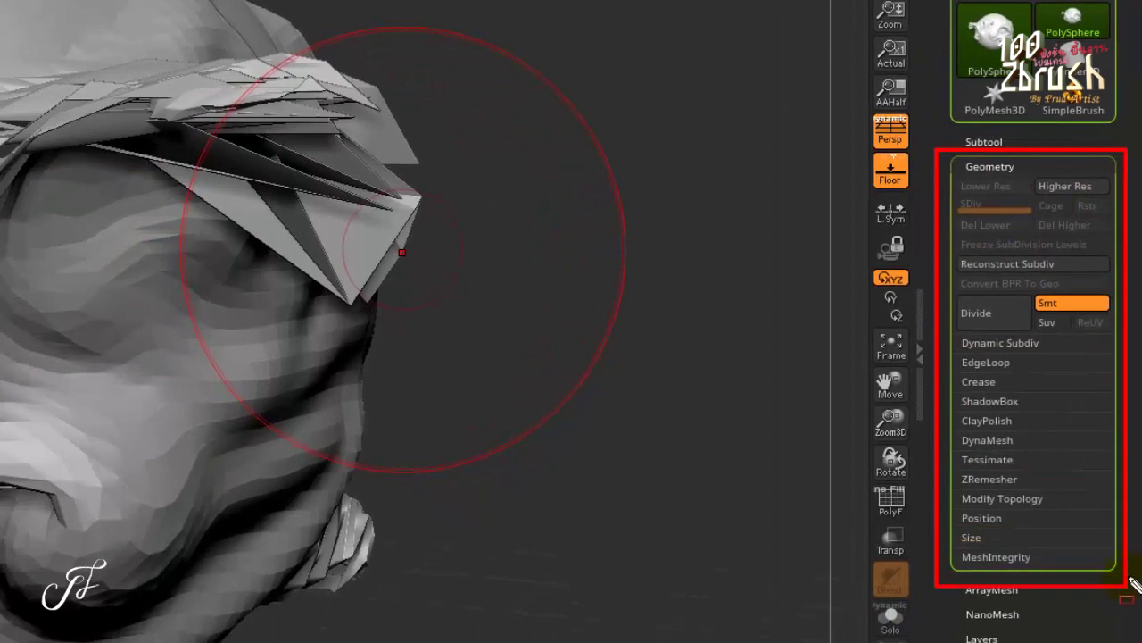
left_click_drag(78, 35, 474, 291)
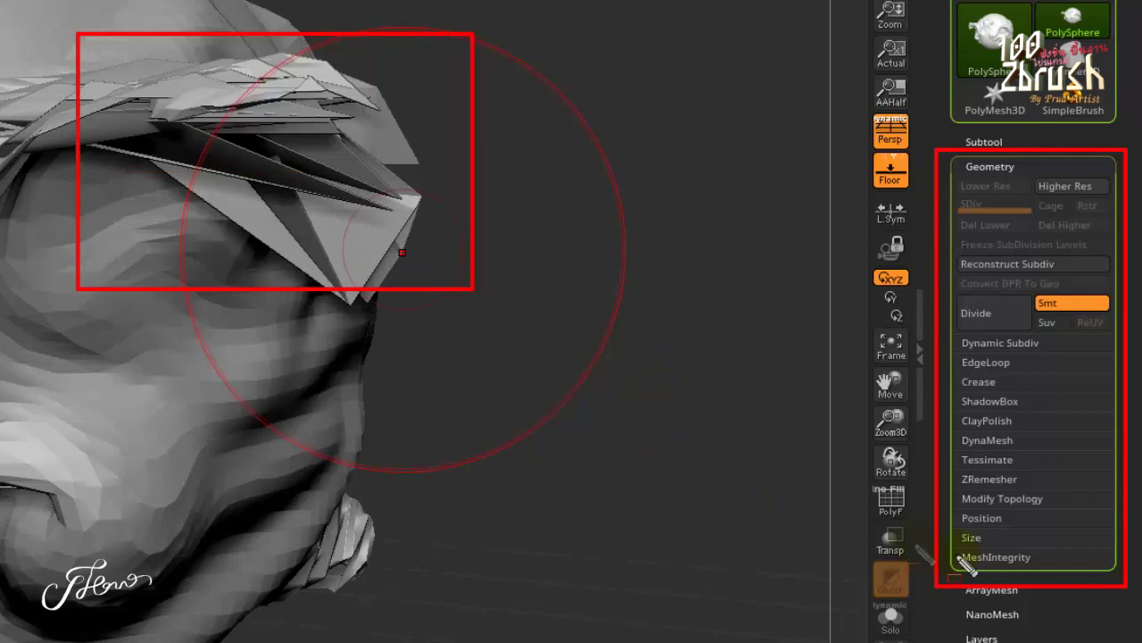
left_click_drag(954, 431, 1021, 451)
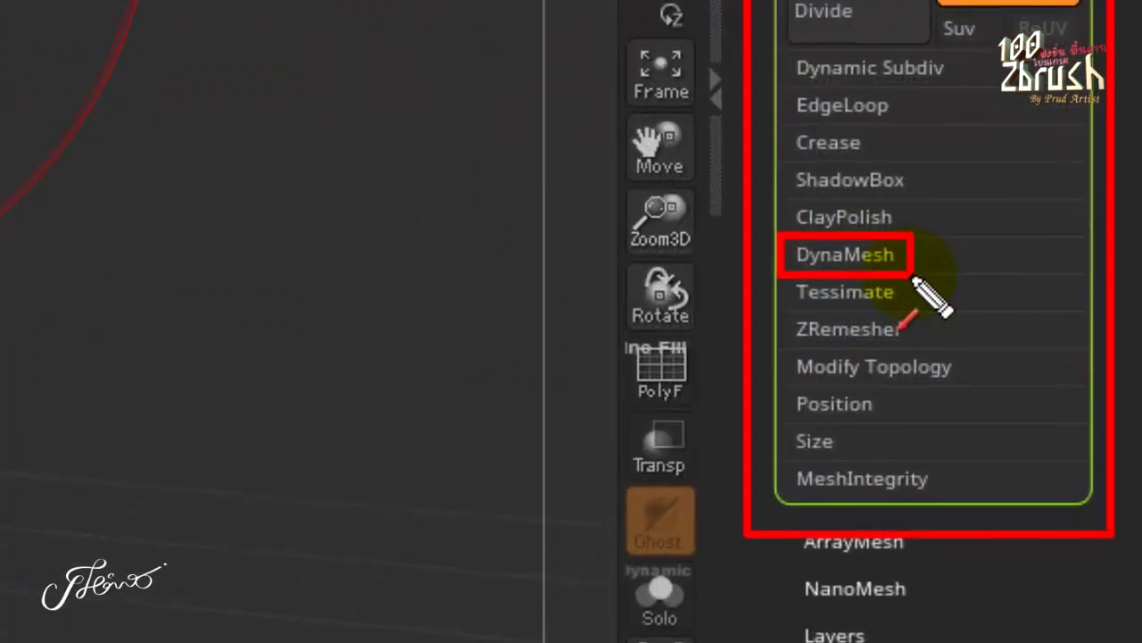
mouse_move(208, 408)
left_mouse_down()
mouse_move(711, 289)
mouse_move(772, 261)
left_mouse_up()
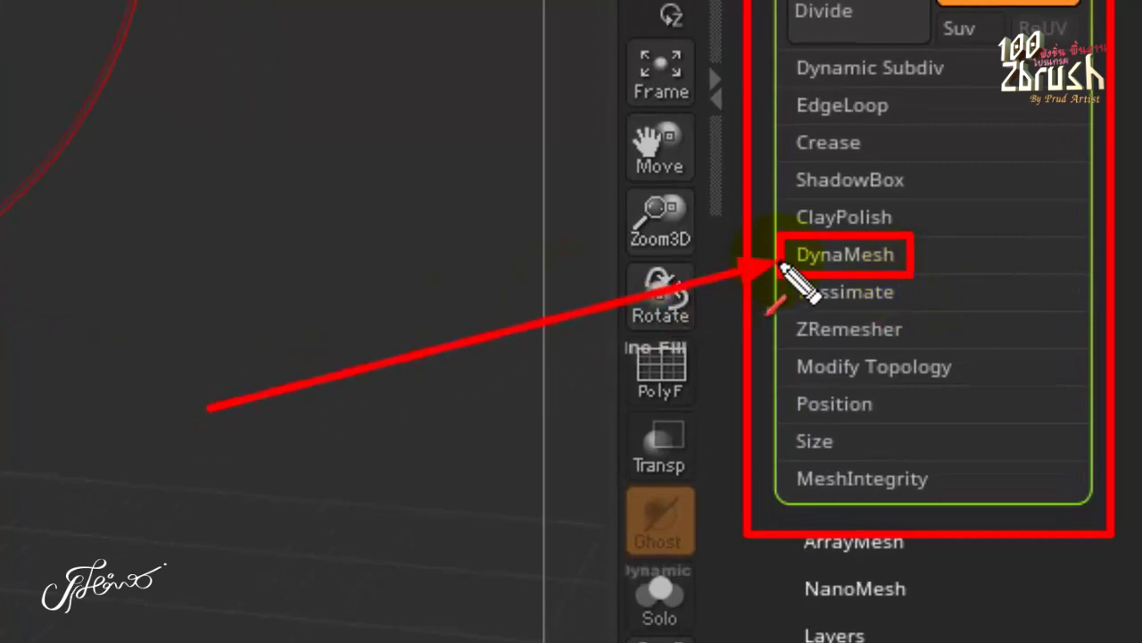
key("Escape")
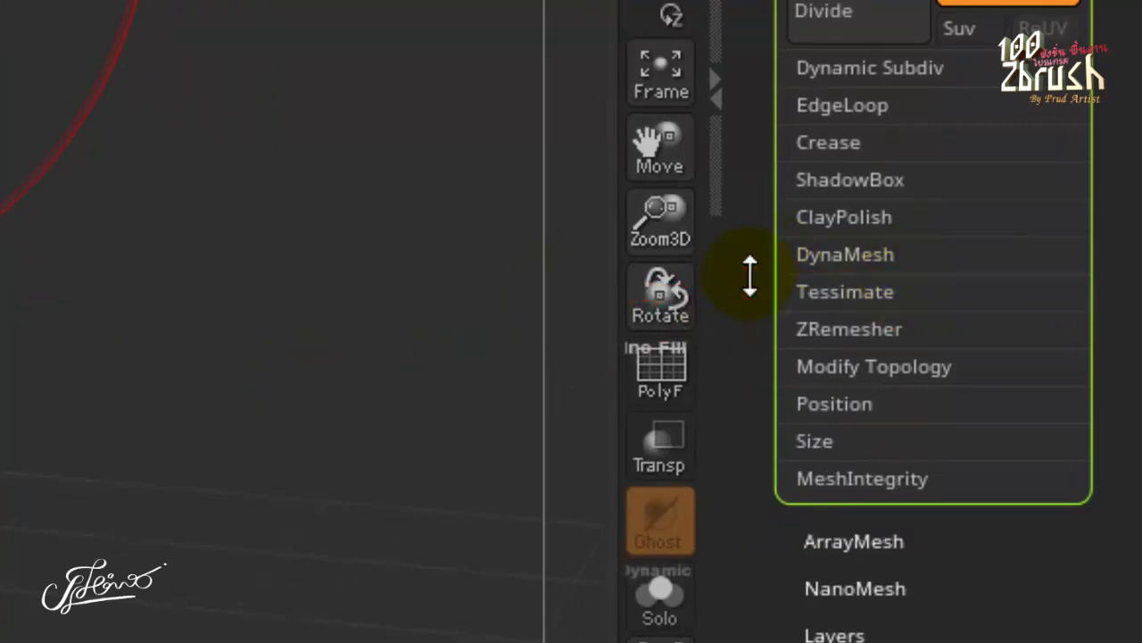
Expand the DynaMesh settings and toggle DynaMesh off and back on at Resolution 64
left_click(875, 259)
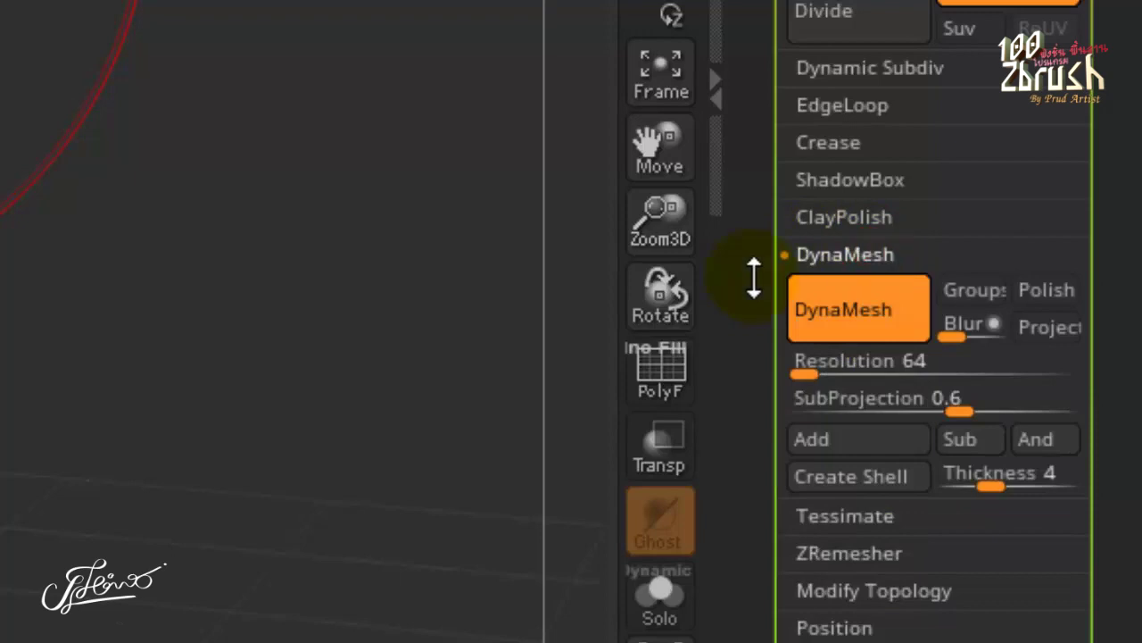
left_click_drag(754, 278, 758, 171)
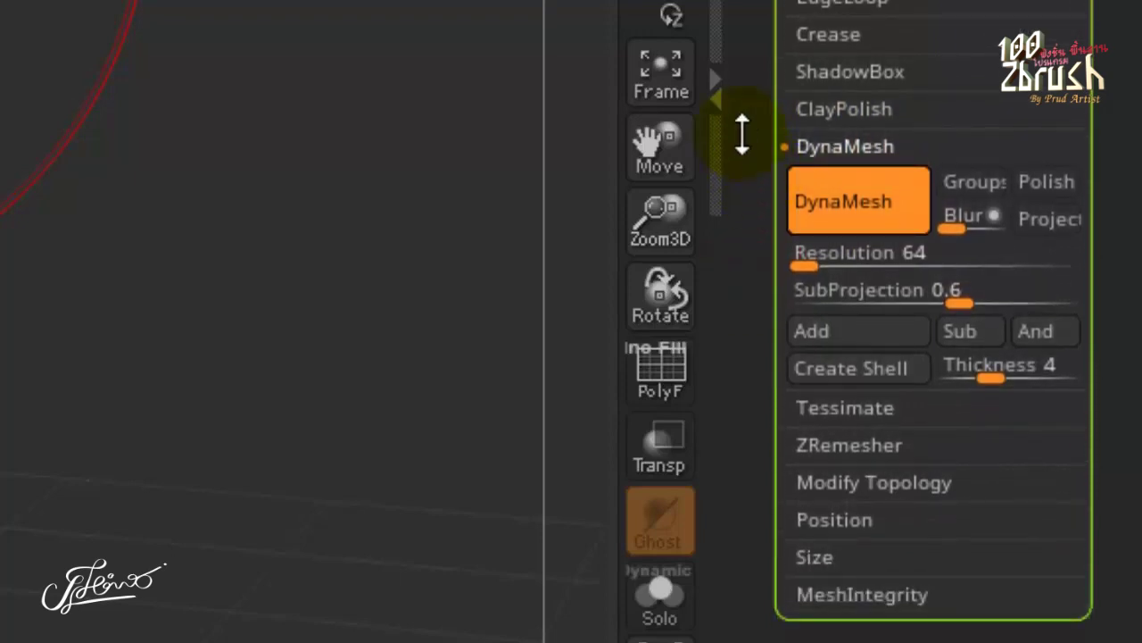
key("ctrl+2")
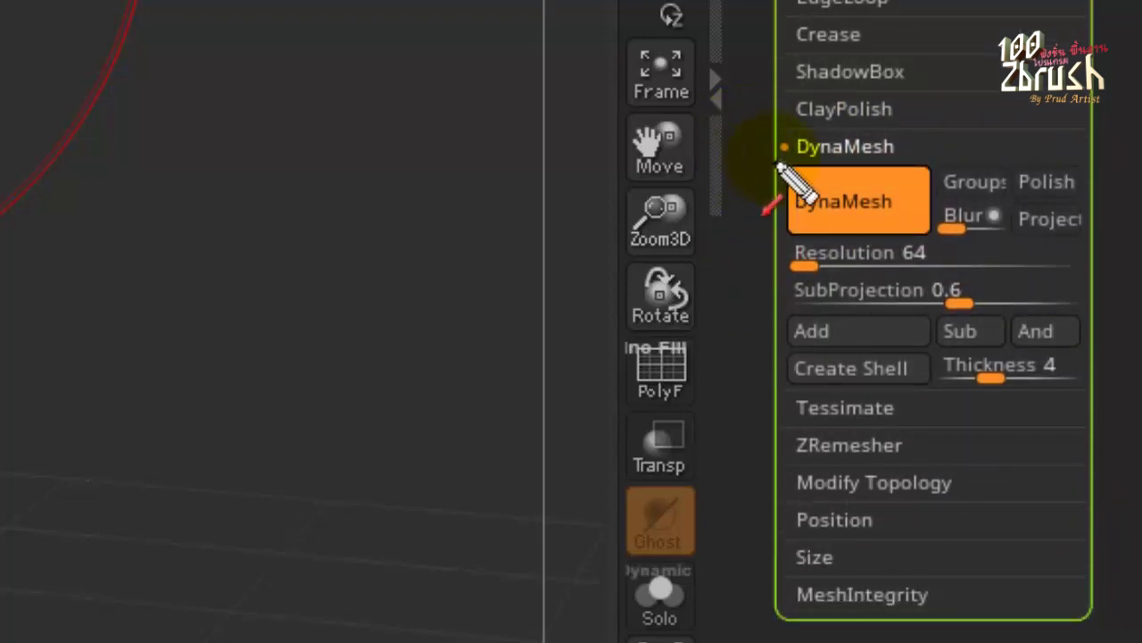
left_click_drag(412, 250, 757, 215)
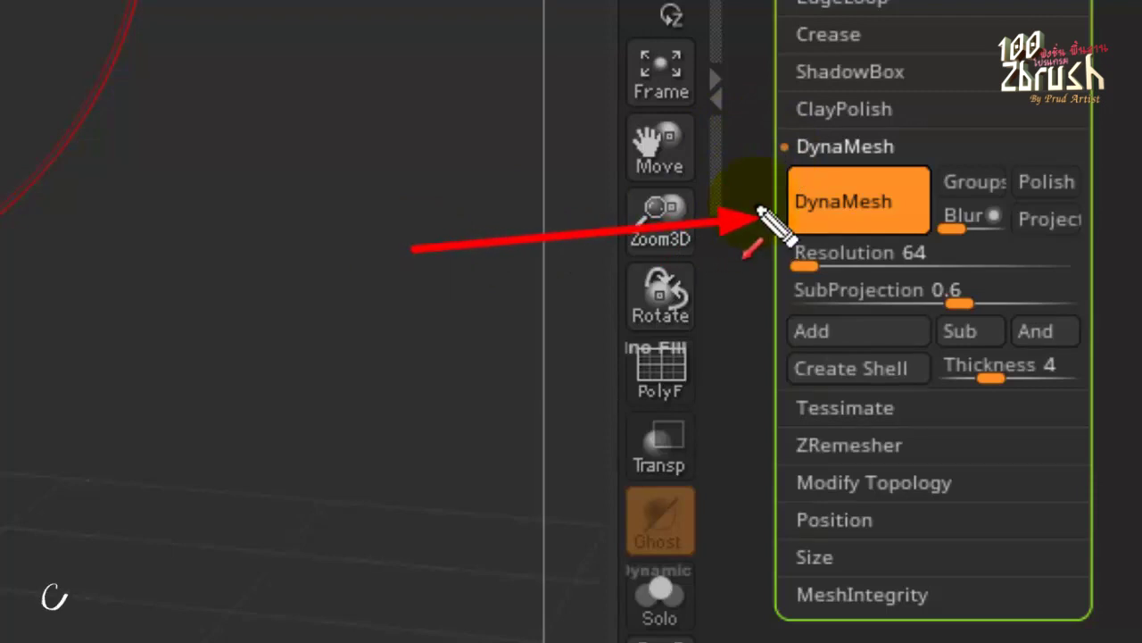
key("ctrl+shift")
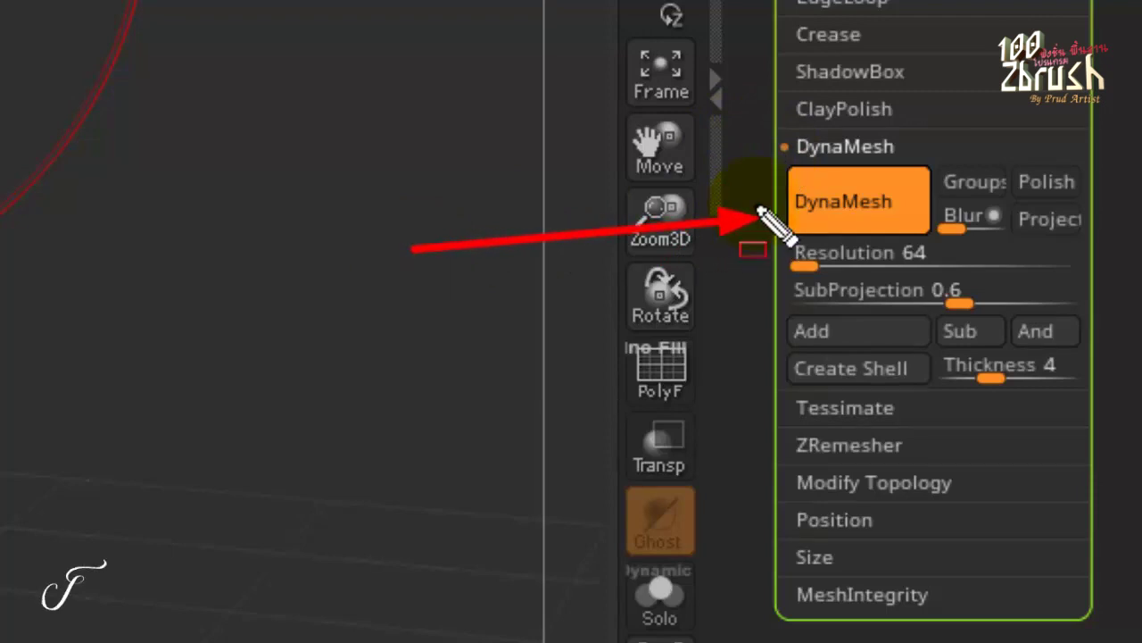
left_click_drag(748, 143, 951, 257)
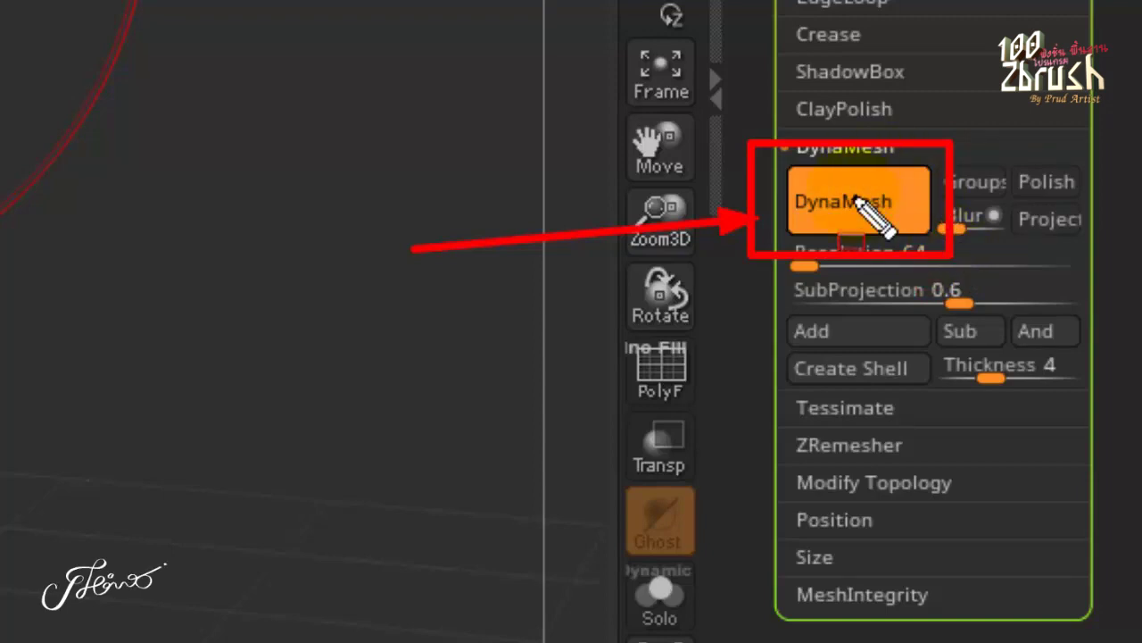
key("Escape")
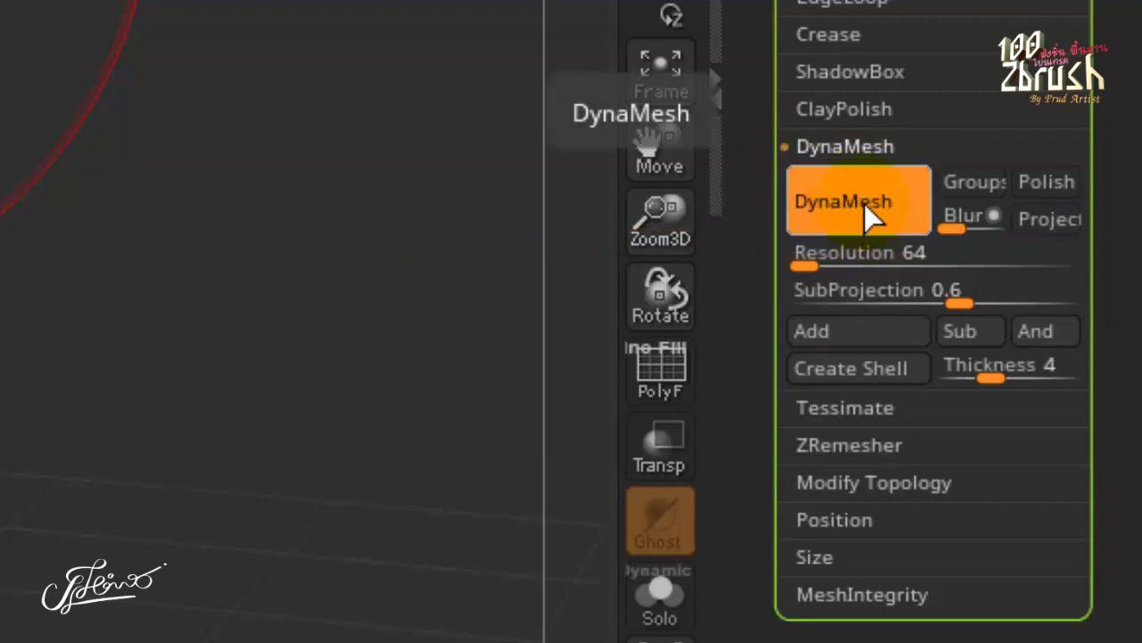
left_click(867, 216)
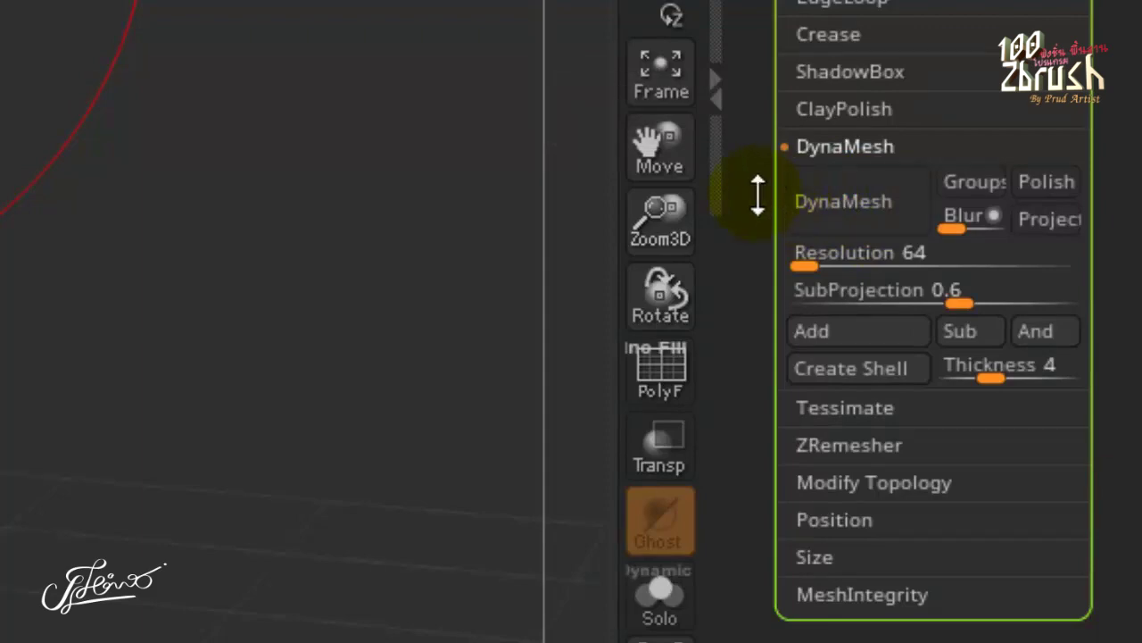
left_click(827, 219)
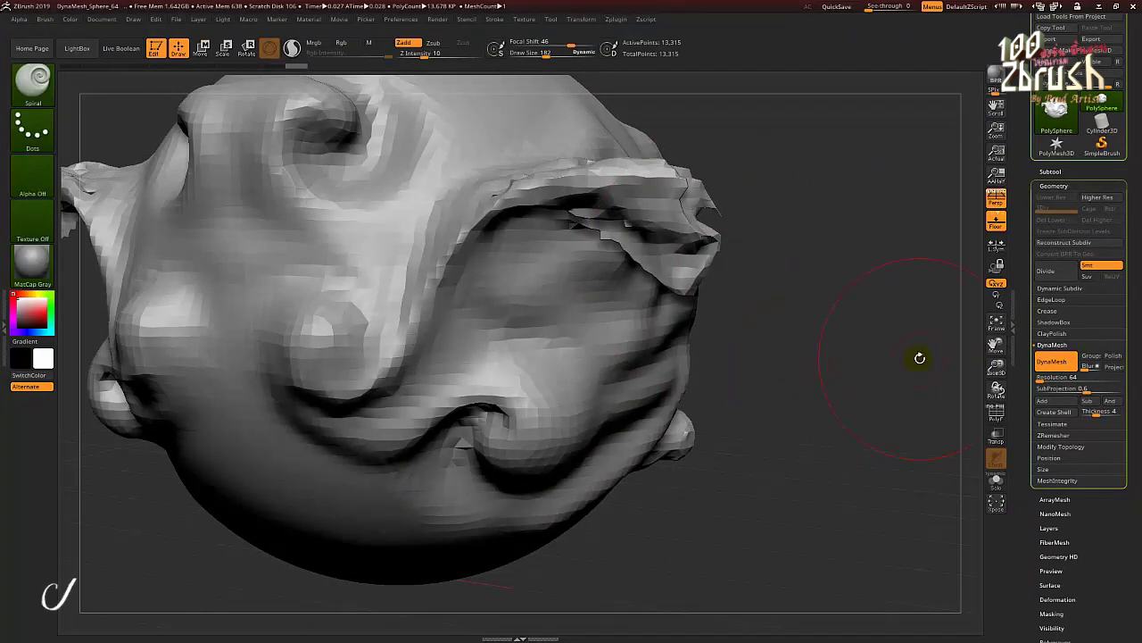
Undo the remesh, restoring the 10,968-point sculpt with stretched polygons
mouse_move(384, 126)
left_mouse_down()
mouse_move(660, 268)
mouse_move(759, 394)
left_mouse_up()
left_click_drag(1037, 353, 1084, 384)
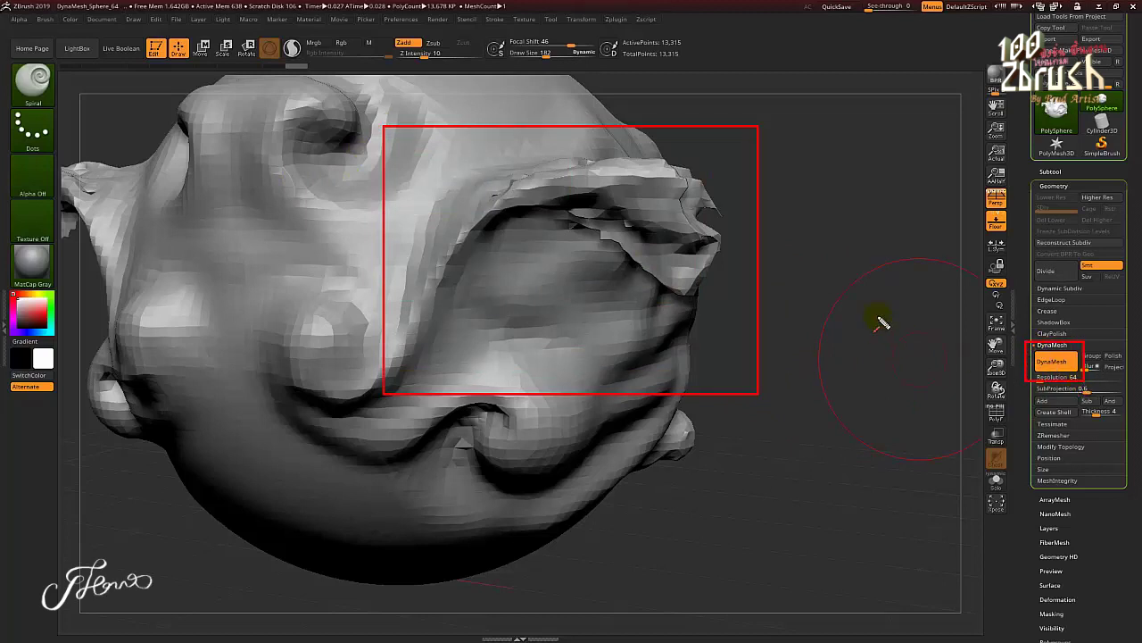
left_click_drag(993, 355, 732, 297)
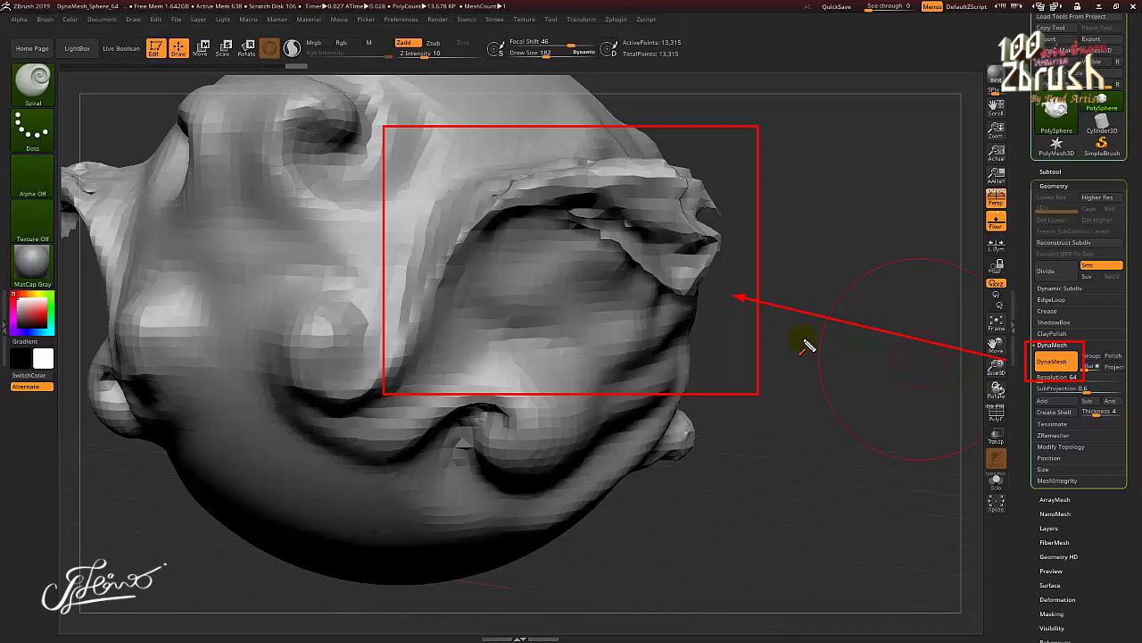
key("Escape")
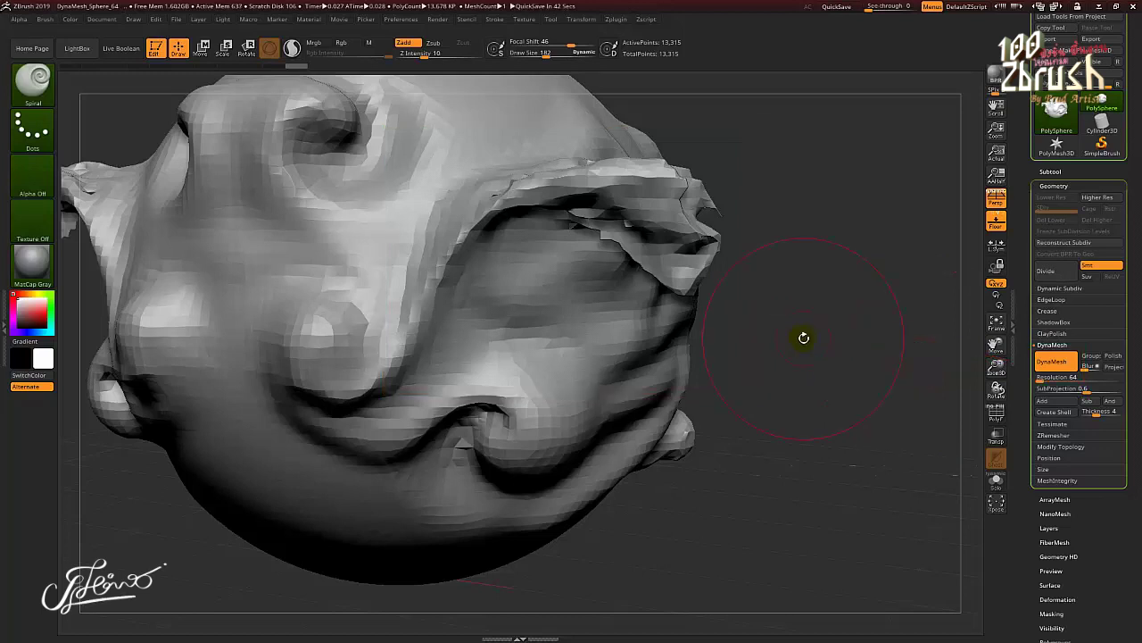
key("ctrl")
key("ctrl+z")
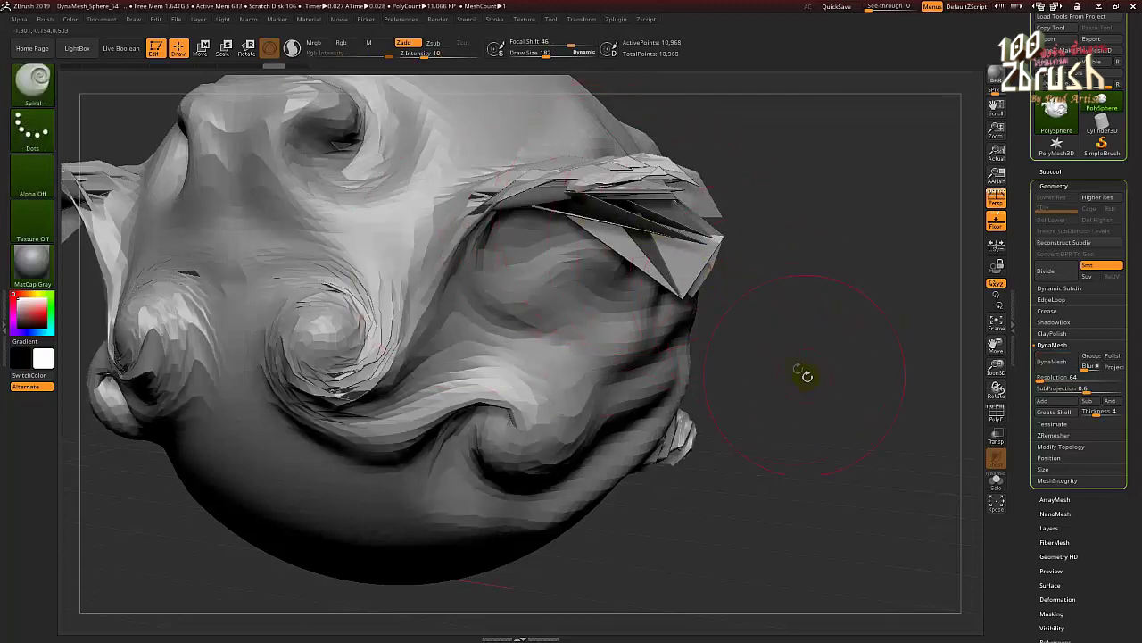
left_click_drag(806, 378, 797, 396)
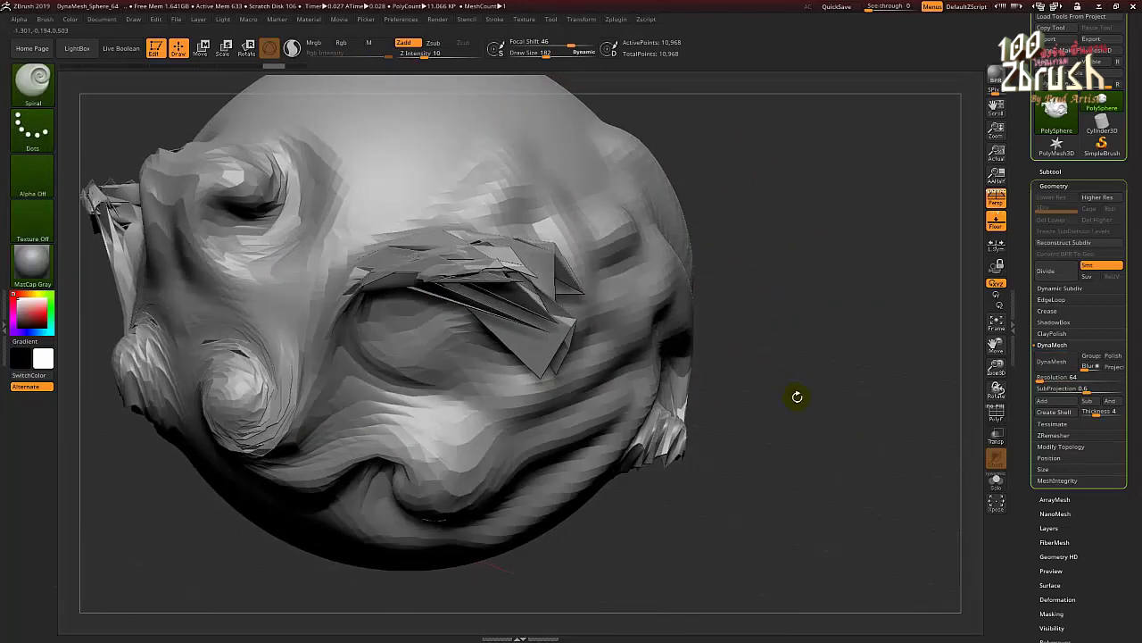
left_click_drag(827, 378, 844, 360)
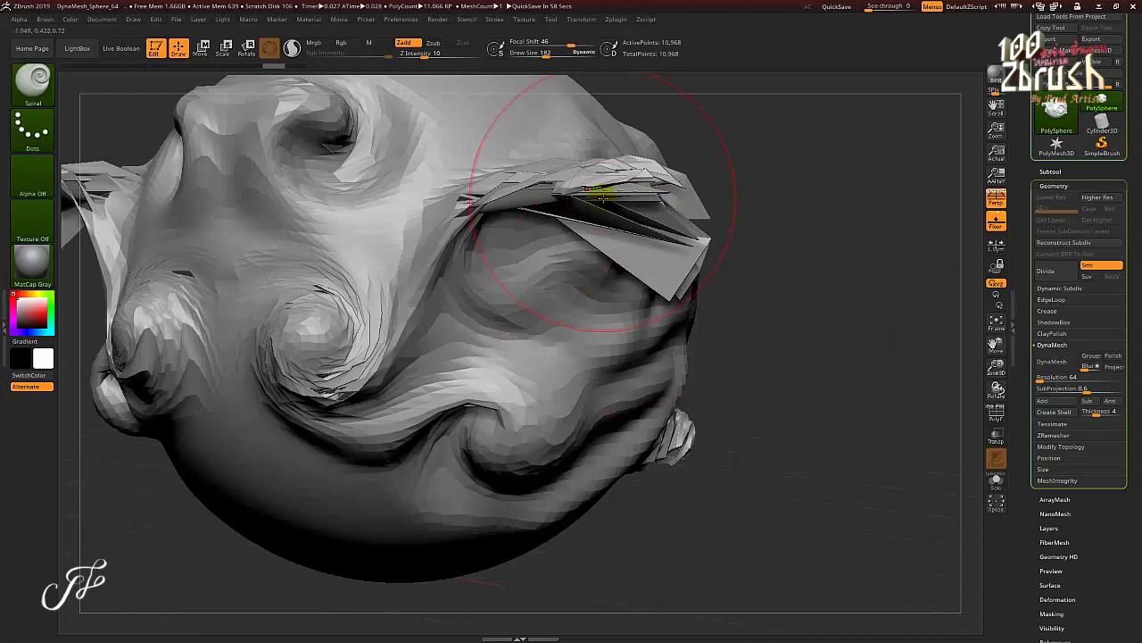
left_click_drag(830, 295, 697, 238)
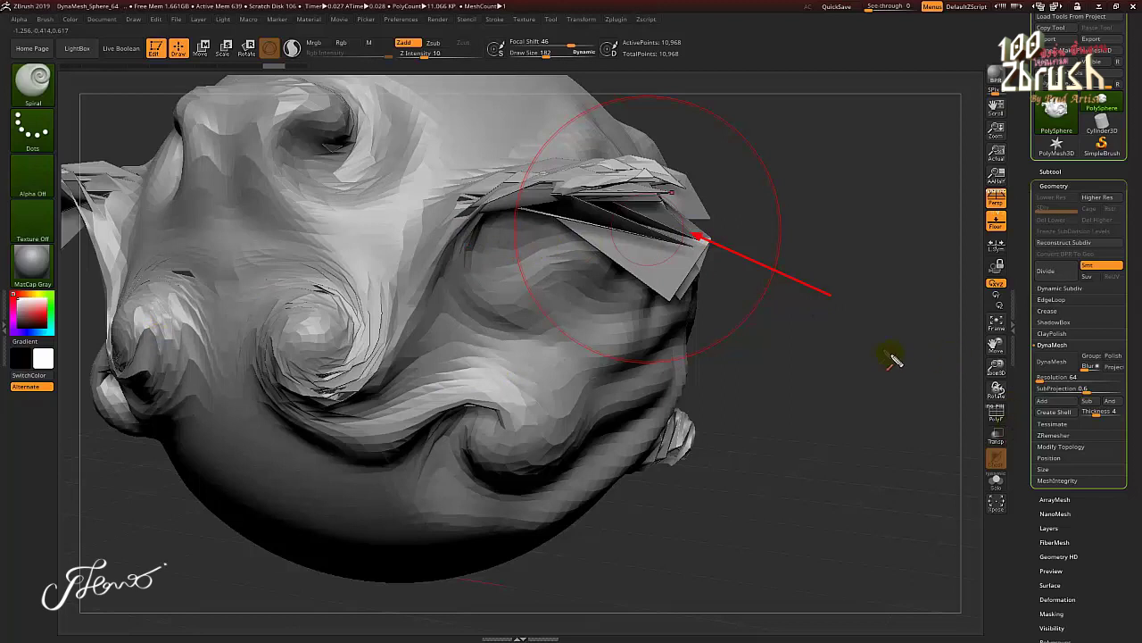
left_click_drag(830, 303, 1038, 365)
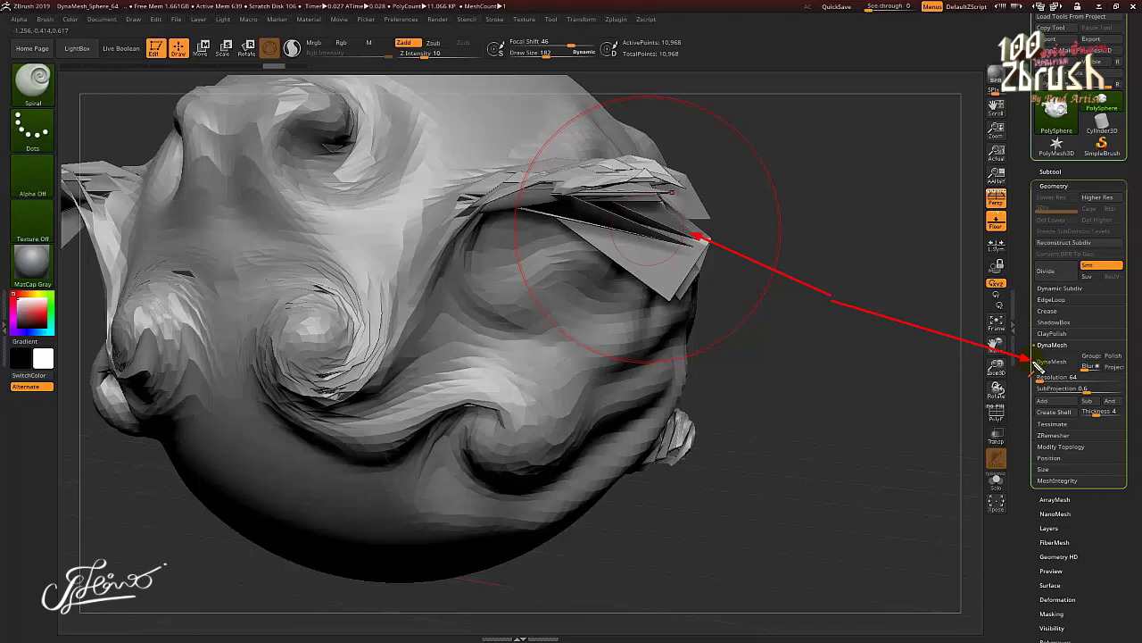
left_click_drag(1025, 345, 1081, 375)
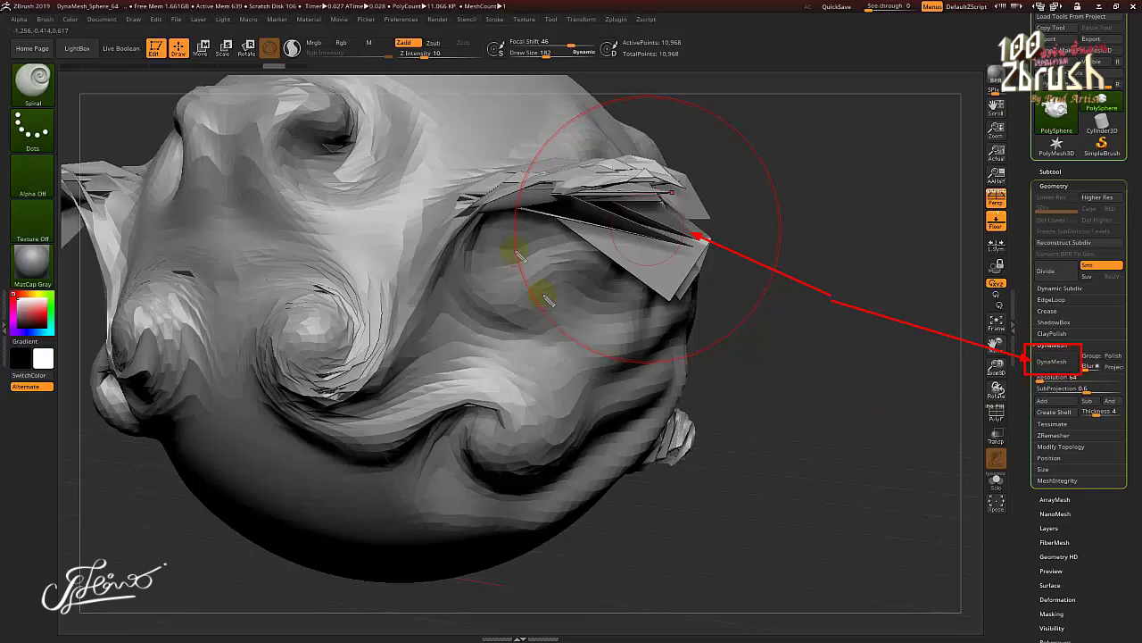
left_click_drag(205, 125, 778, 518)
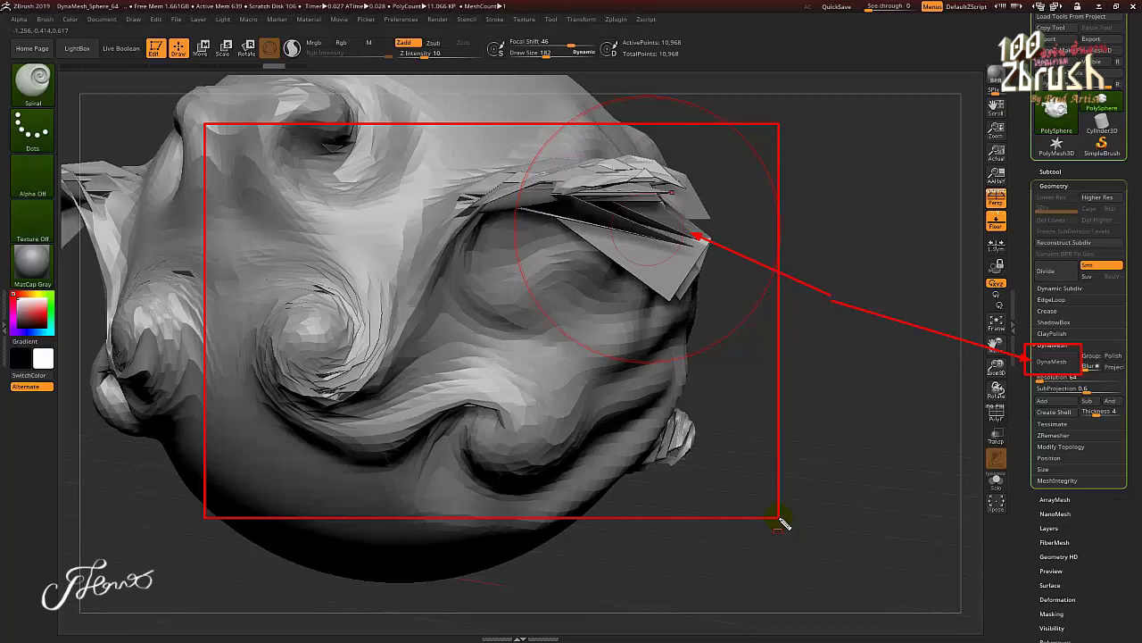
left_click_drag(485, 145, 732, 303)
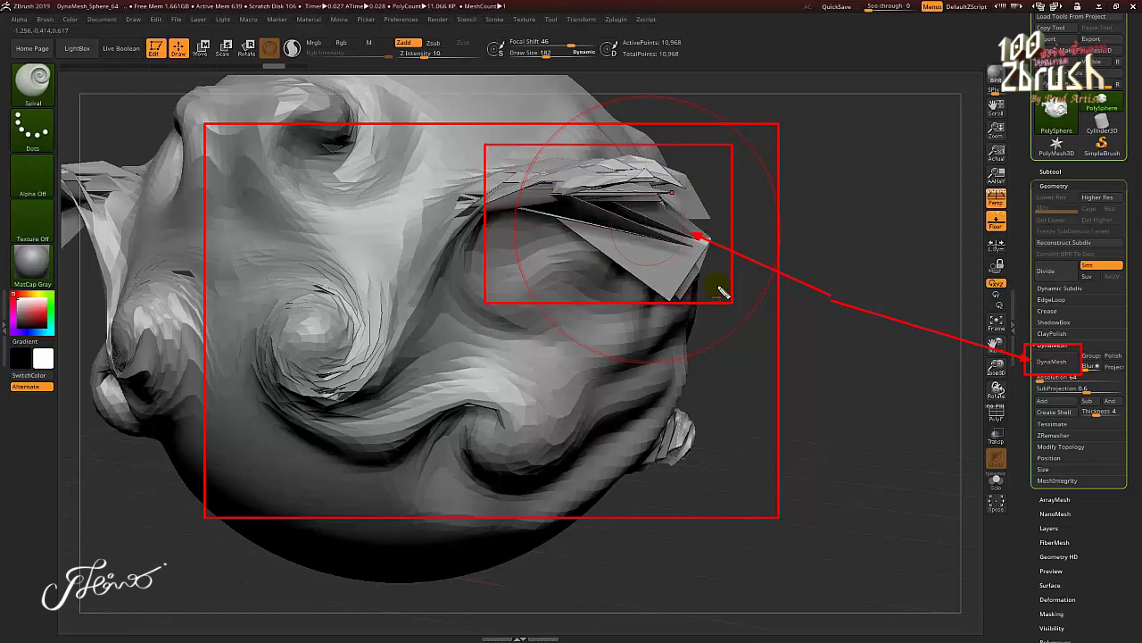
key("Escape")
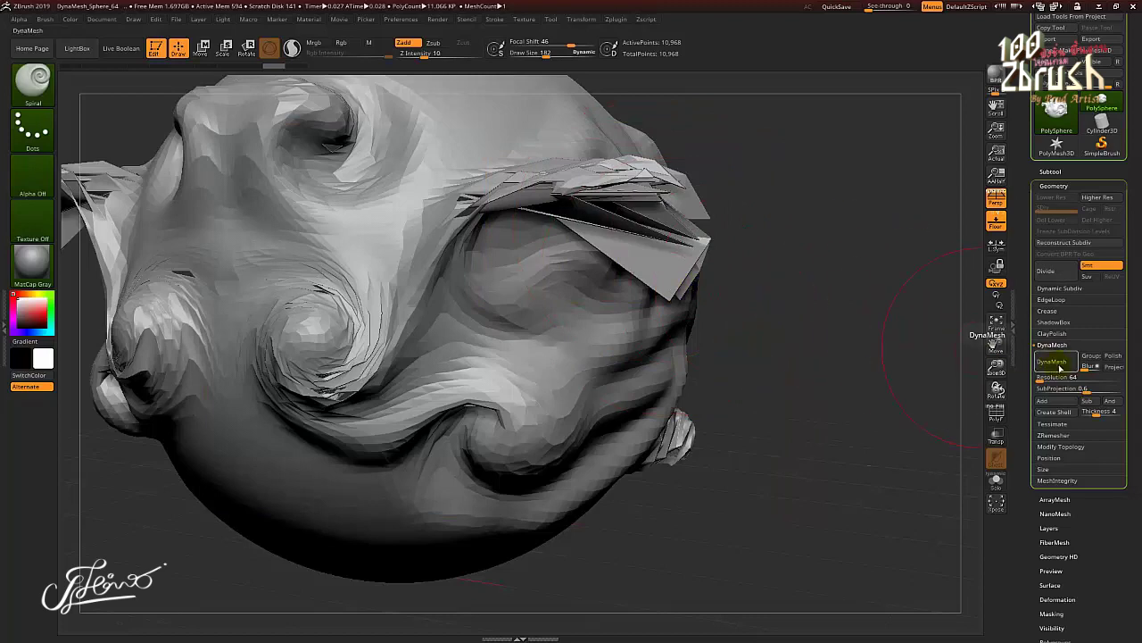
Remesh the sculpt with DynaMesh to 13,315 points, inspect it, and show the brush library
left_click(1051, 361)
mouse_move(767, 360)
left_mouse_down()
mouse_move(741, 394)
mouse_move(770, 388)
mouse_move(749, 373)
left_mouse_up()
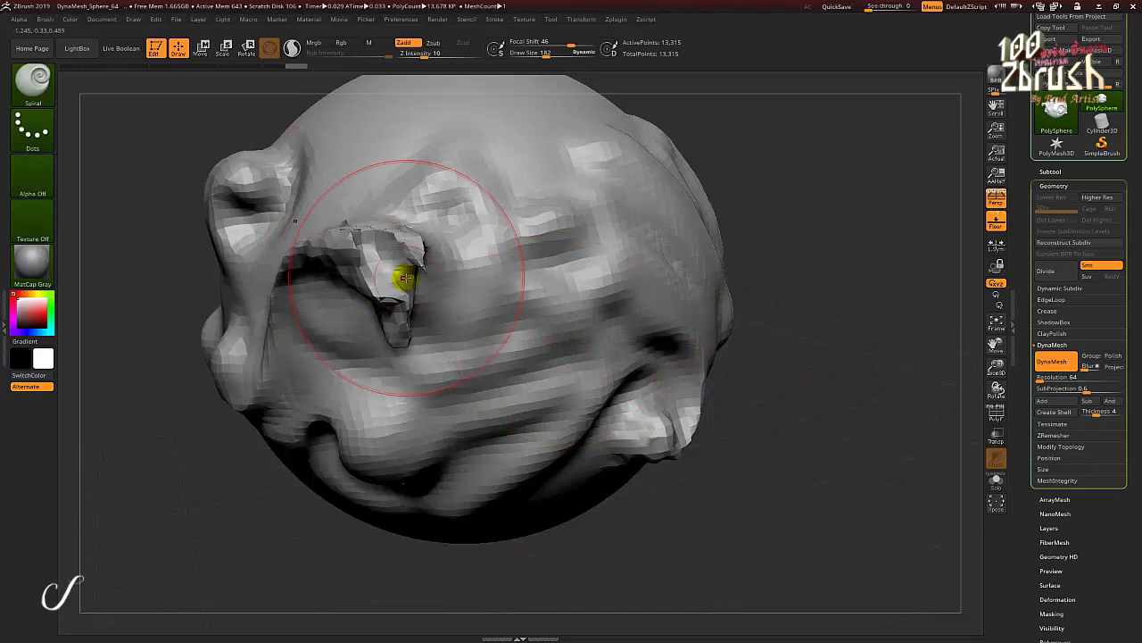
left_click_drag(786, 403, 798, 390)
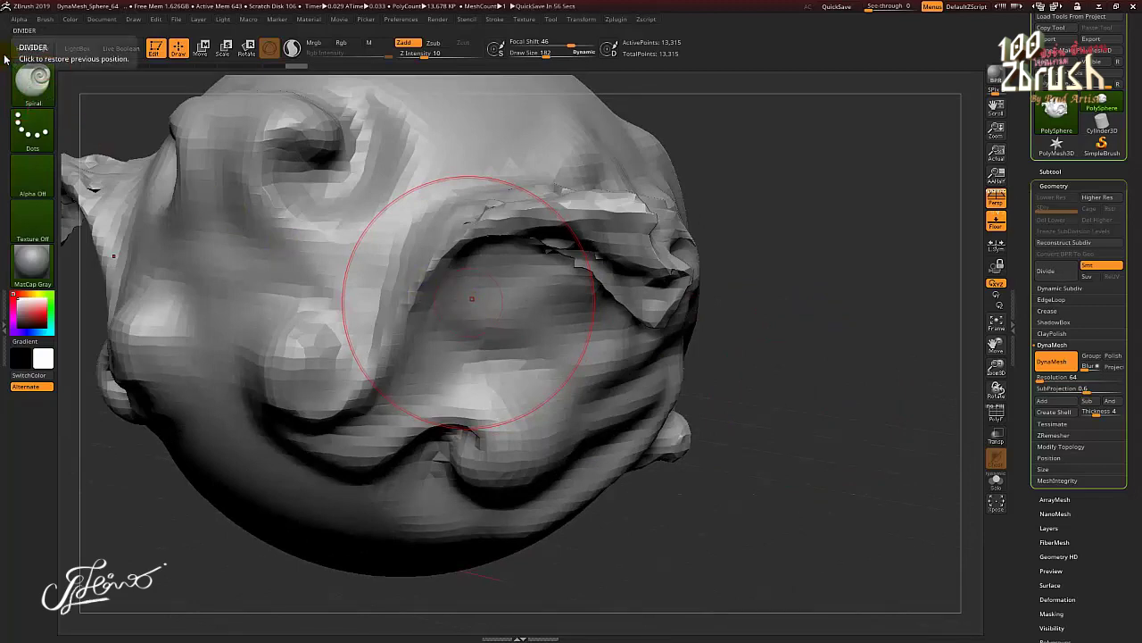
left_click(35, 85)
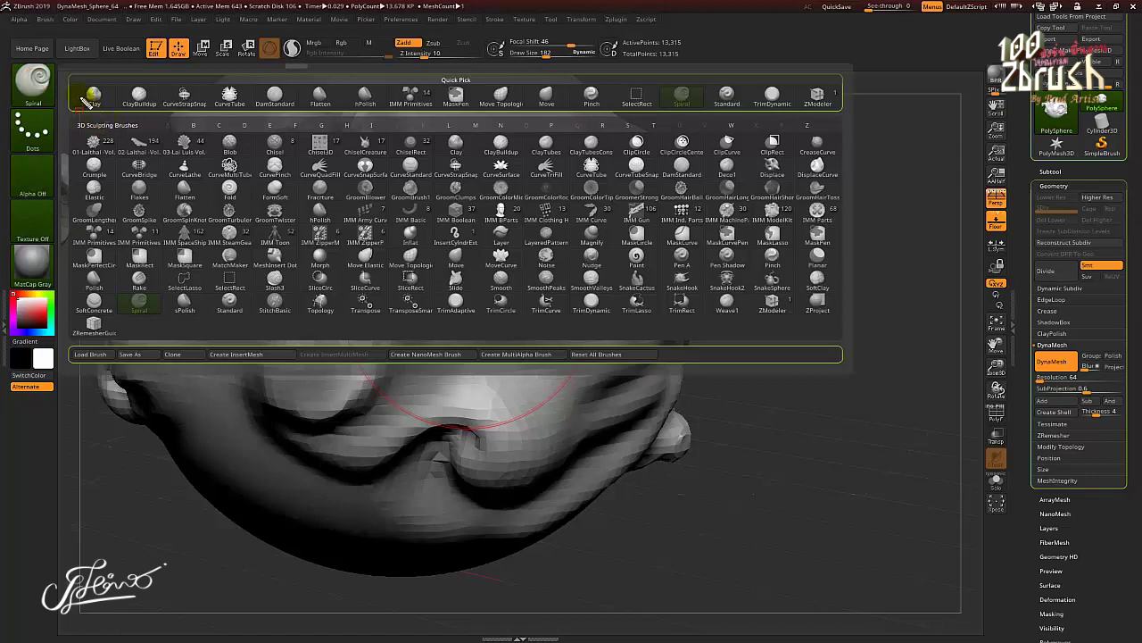
Show the brush library with its Quick Pick and 3D Sculpting Brushes sections
left_click_drag(748, 307, 849, 344)
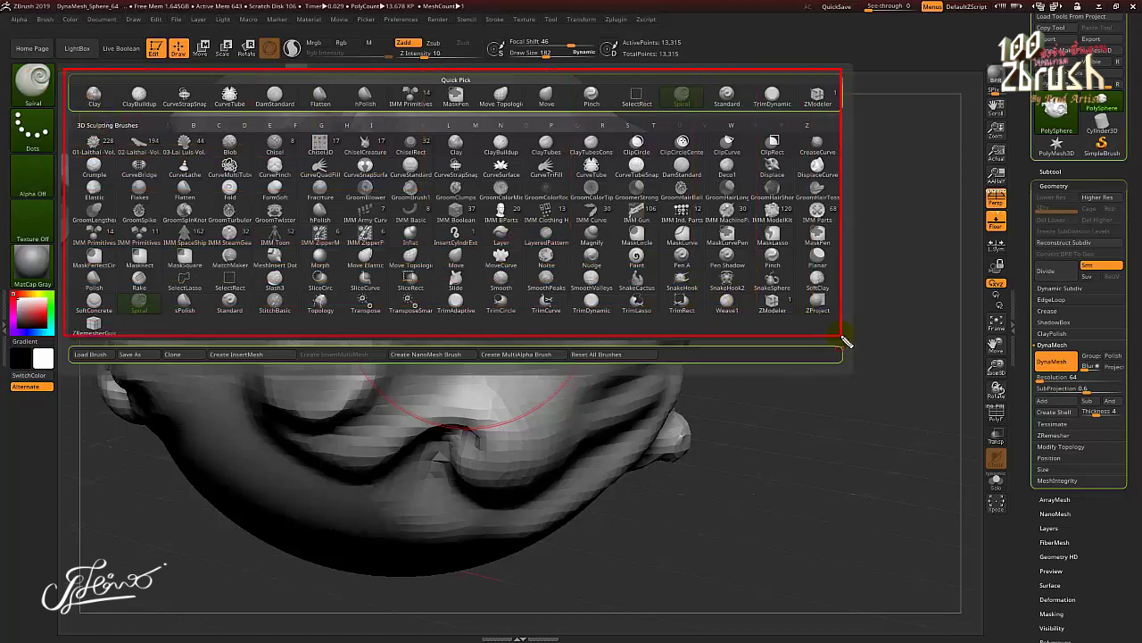